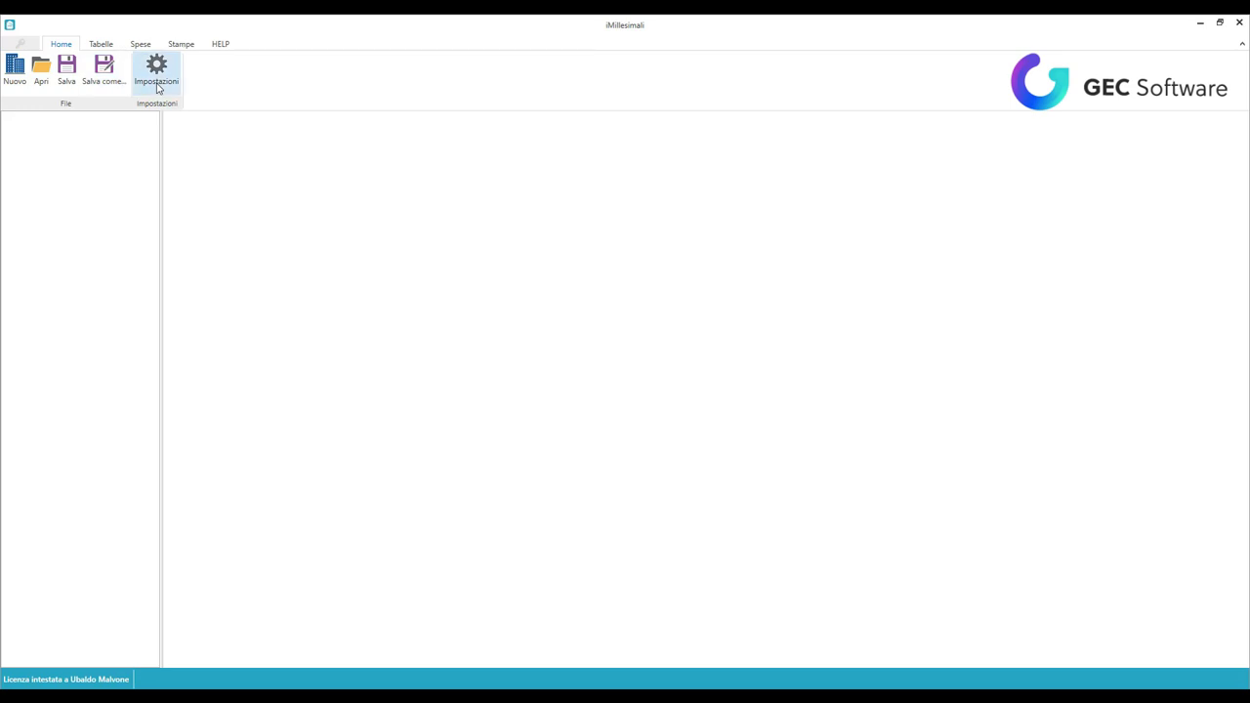
- Review the technician data and calculation settings with no condominium open
{"action": "left_click", "coordinate": [157, 71]}
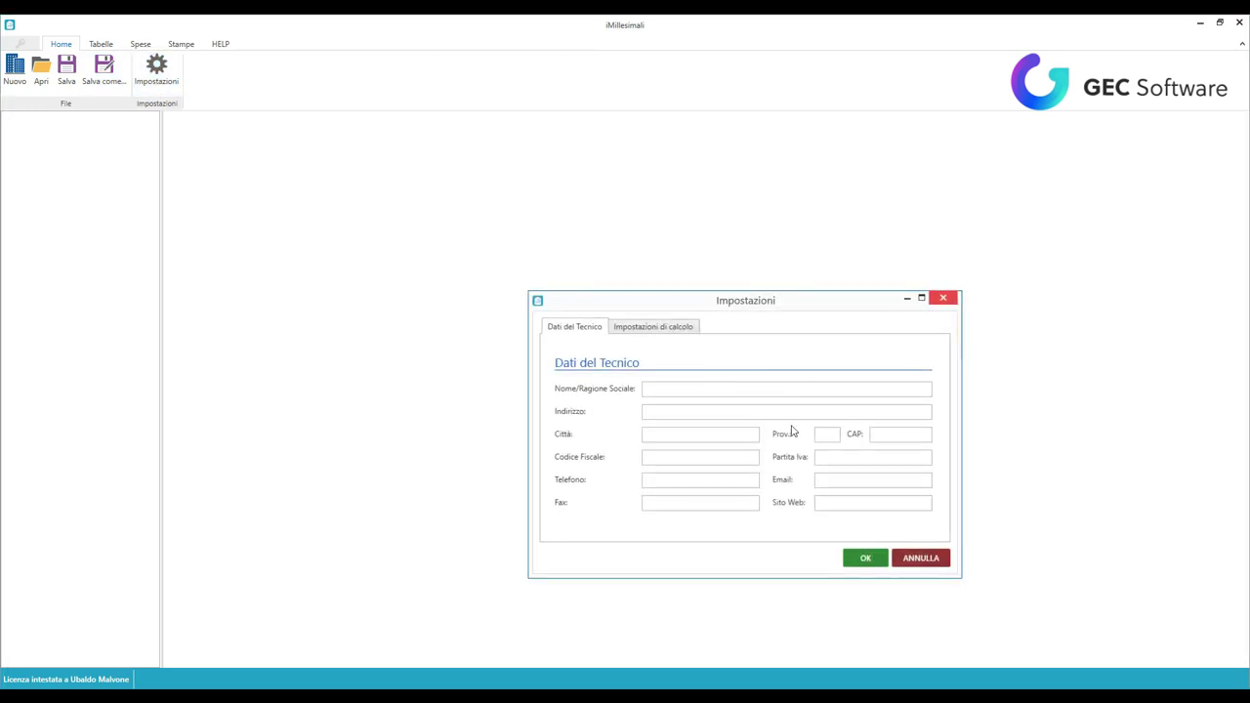
{"action": "left_click", "coordinate": [643, 329]}
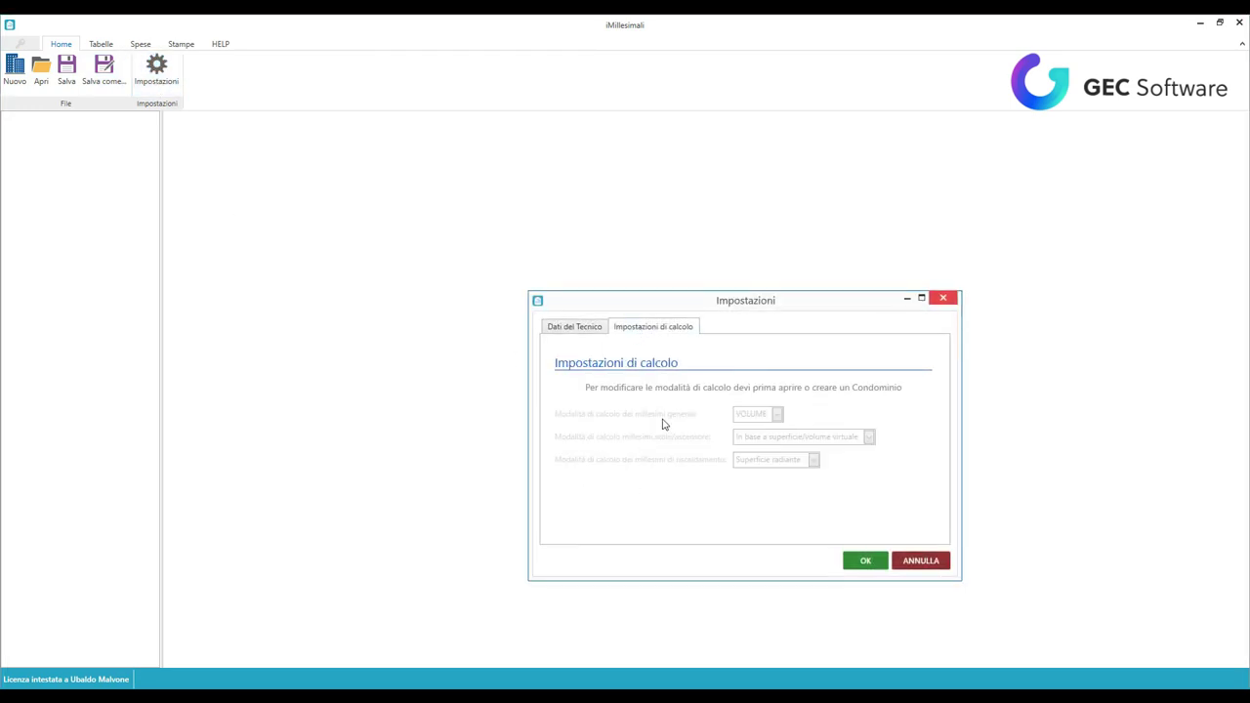
{"action": "left_click", "coordinate": [587, 328]}
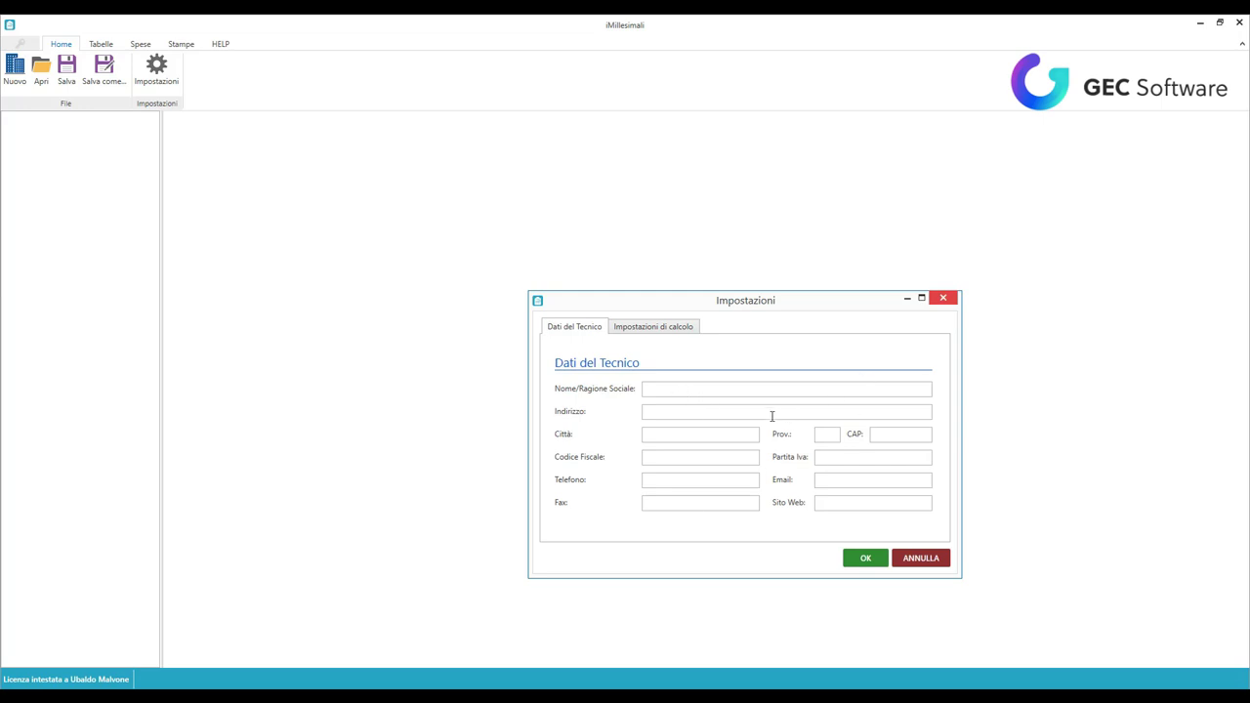
{"action": "left_click", "coordinate": [944, 299]}
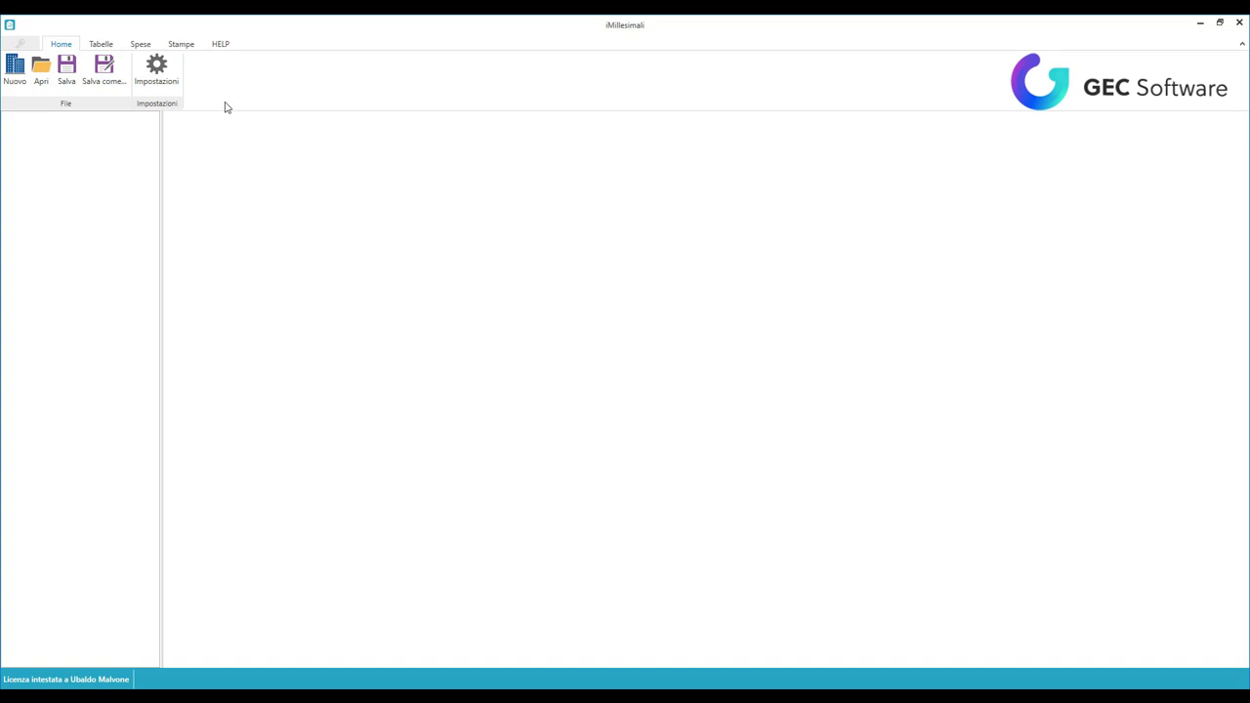
{"action": "left_click", "coordinate": [101, 46]}
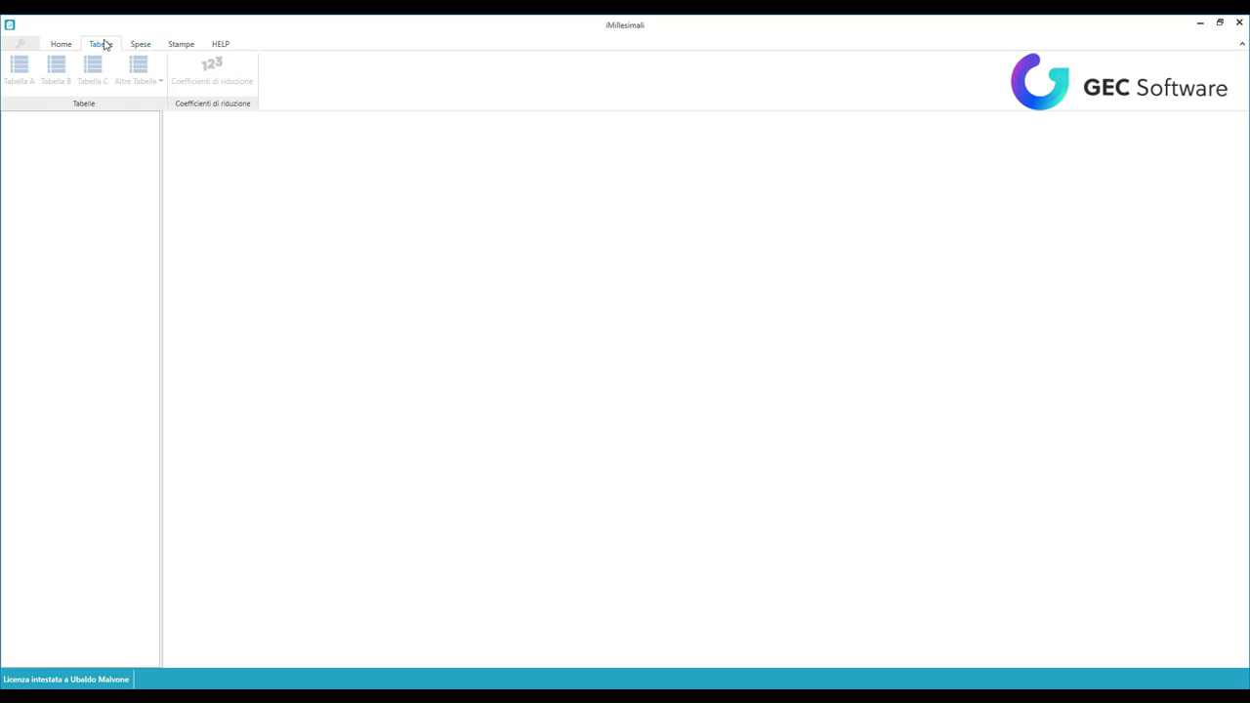
{"action": "left_click", "coordinate": [139, 49]}
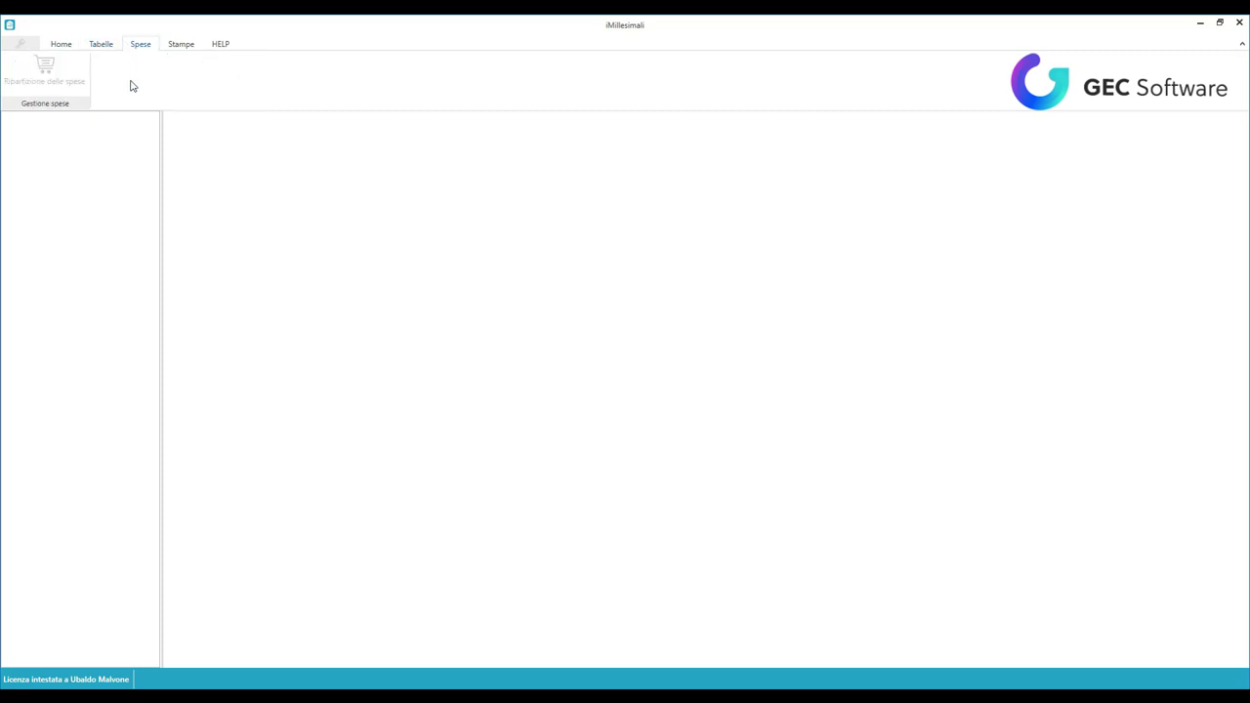
{"action": "left_click", "coordinate": [177, 51]}
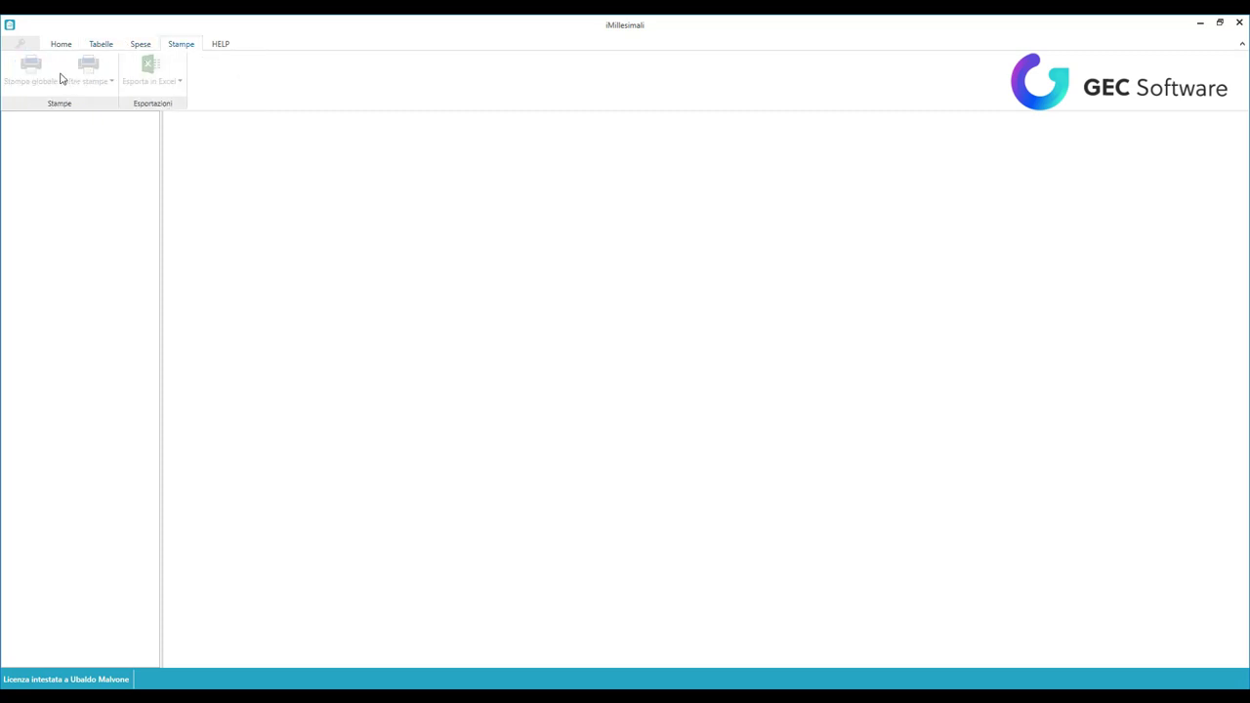
{"action": "left_click", "coordinate": [220, 46]}
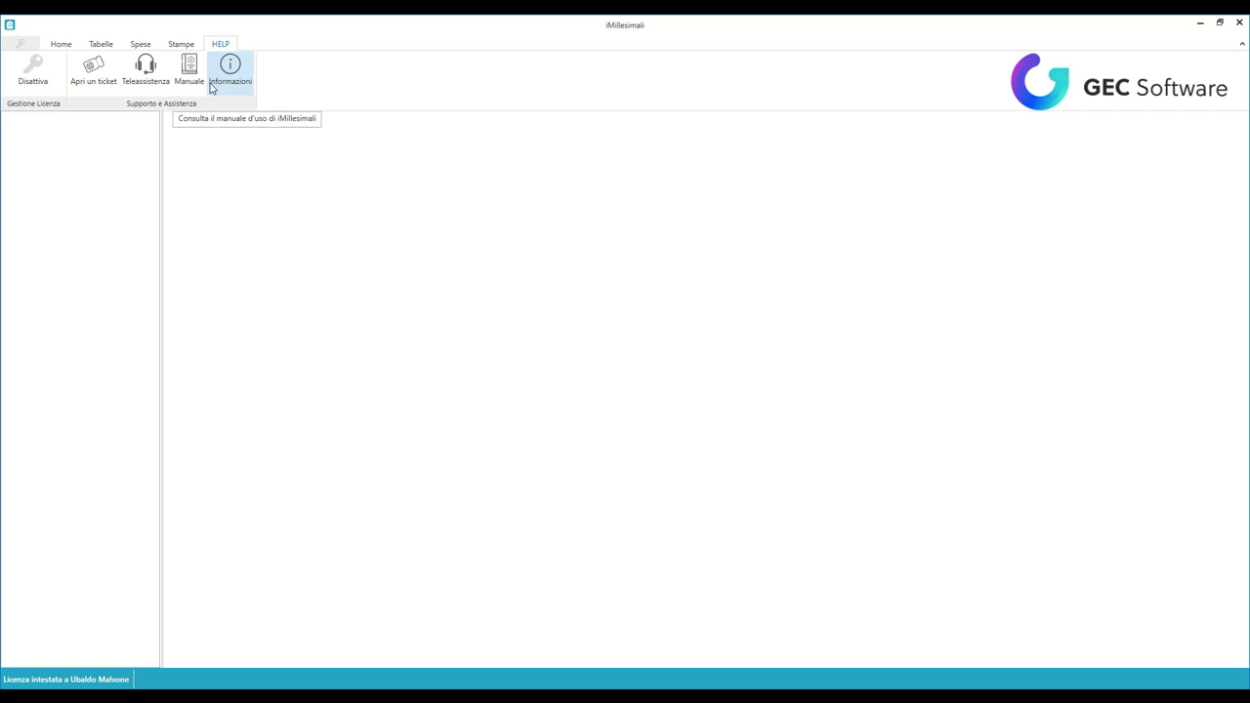
- Open the condominium file condominio.mls from the Desktop
{"action": "left_click", "coordinate": [63, 45]}
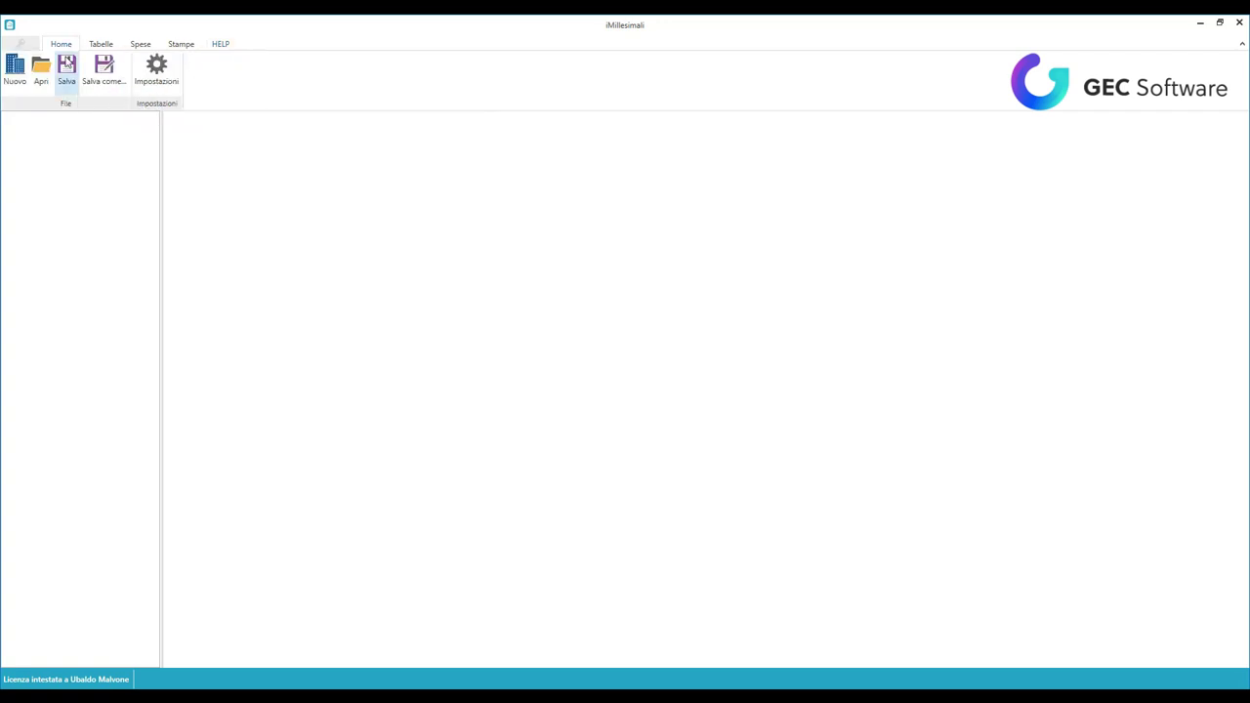
{"action": "left_click", "coordinate": [41, 66]}
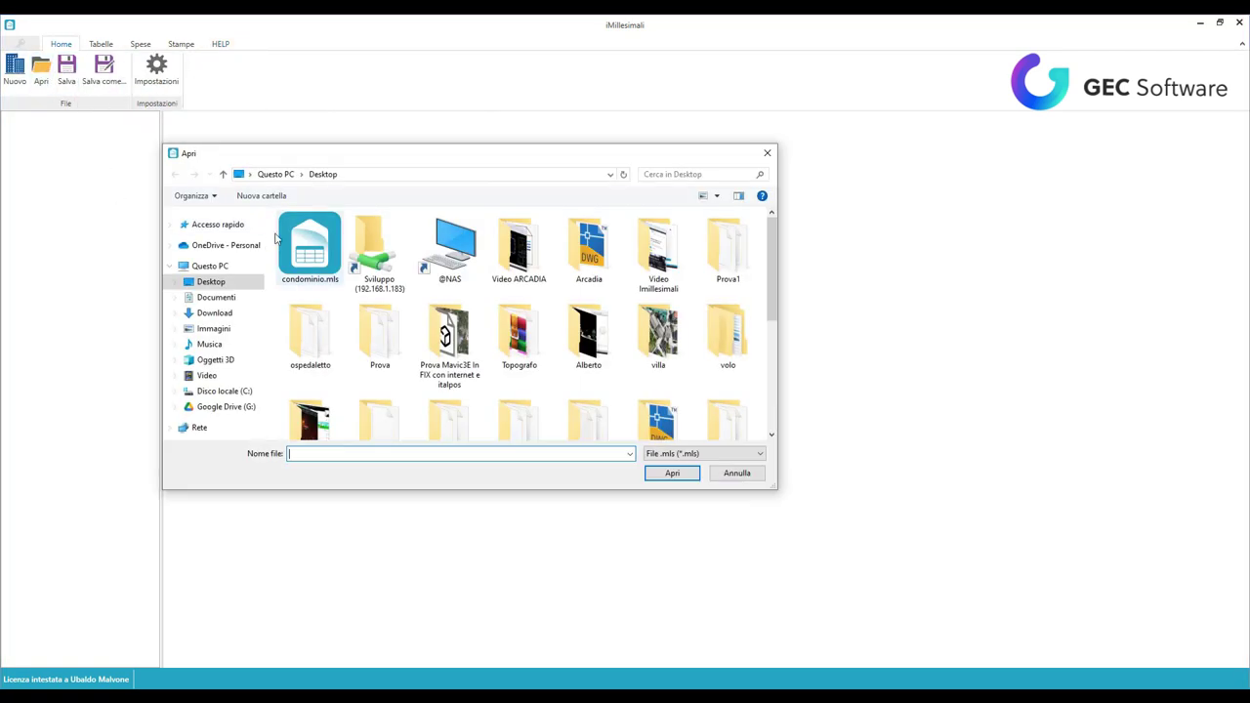
{"action": "left_click", "coordinate": [332, 263]}
{"action": "left_click", "coordinate": [672, 473]}
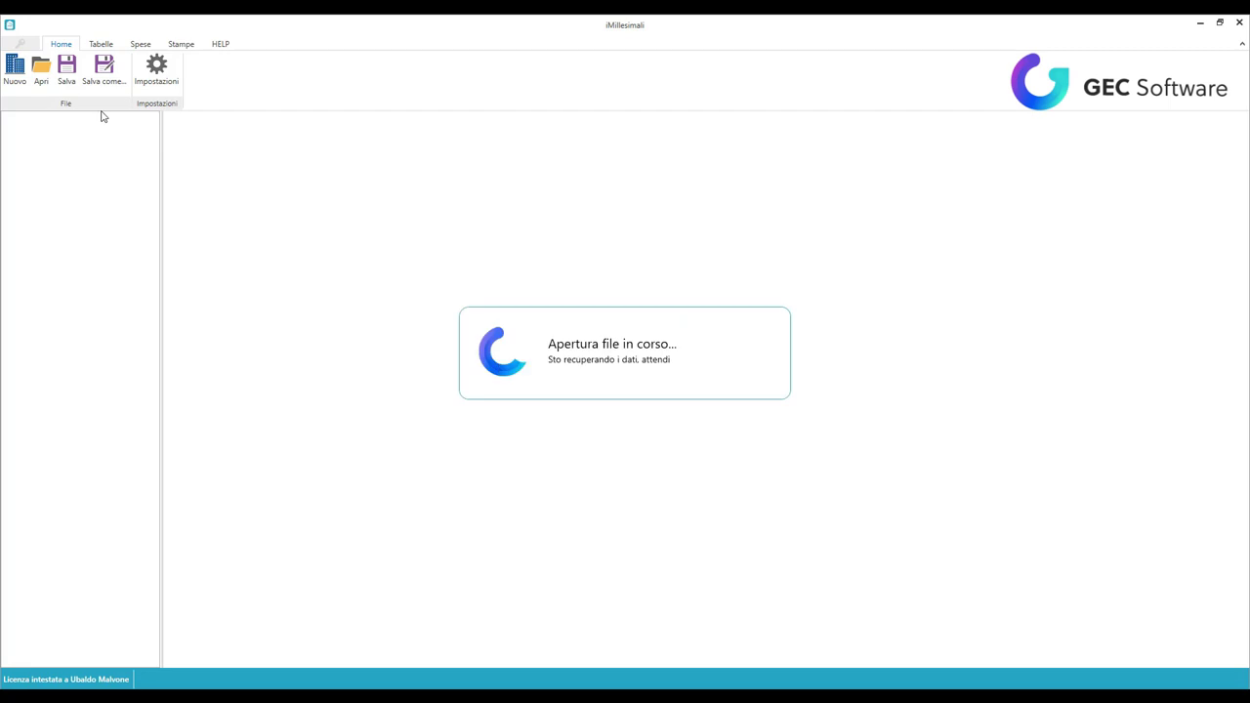
- Review the technician data and calculation settings for the open condominium, leaving them as they are
{"action": "left_click", "coordinate": [157, 70]}
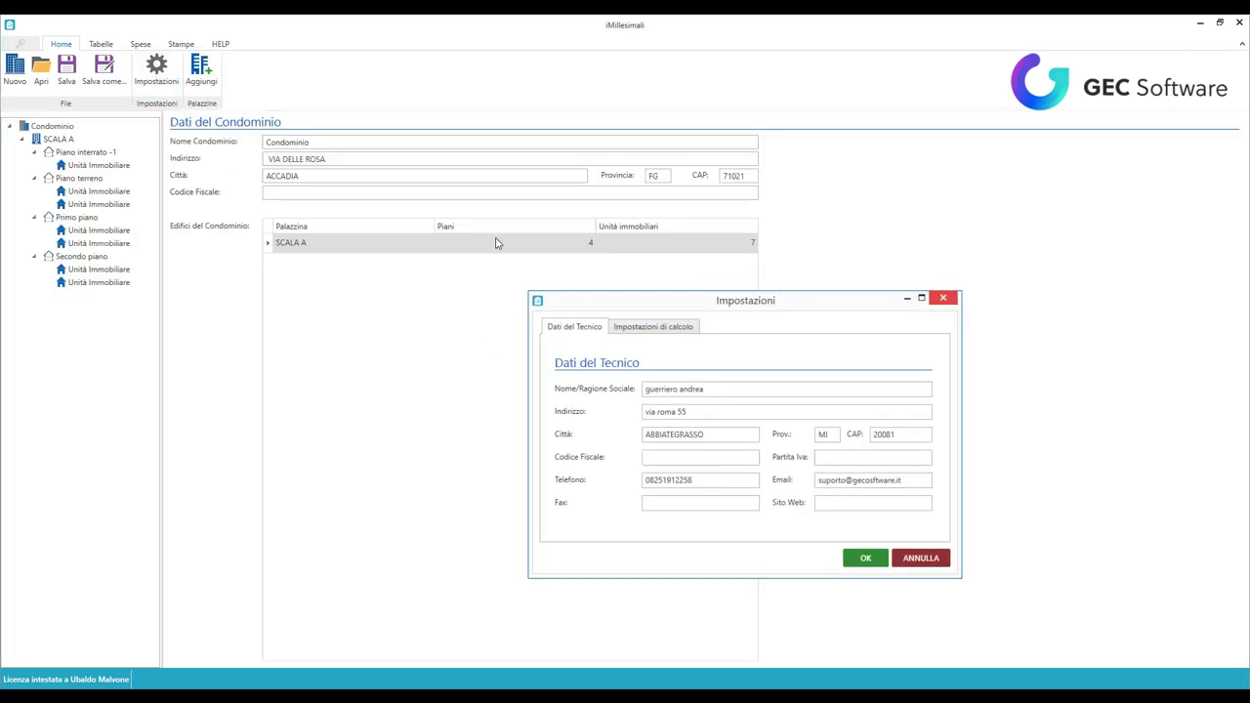
{"action": "left_click", "coordinate": [675, 330]}
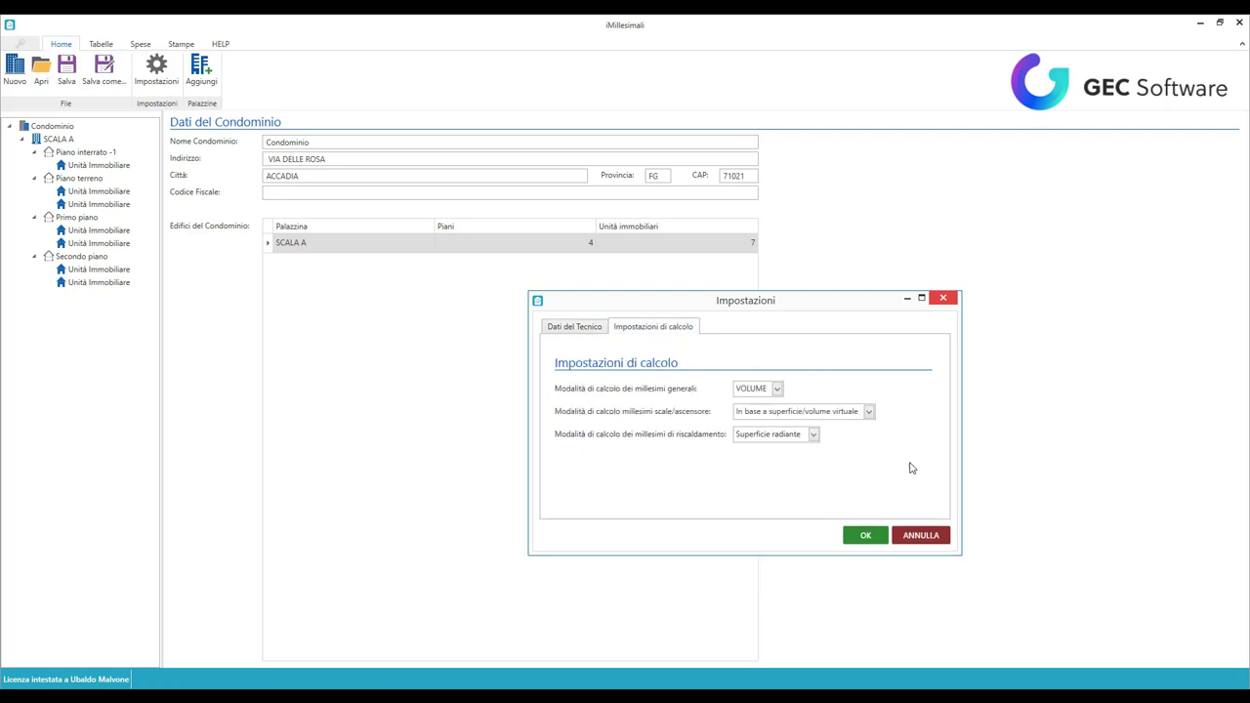
{"action": "left_click", "coordinate": [944, 298]}
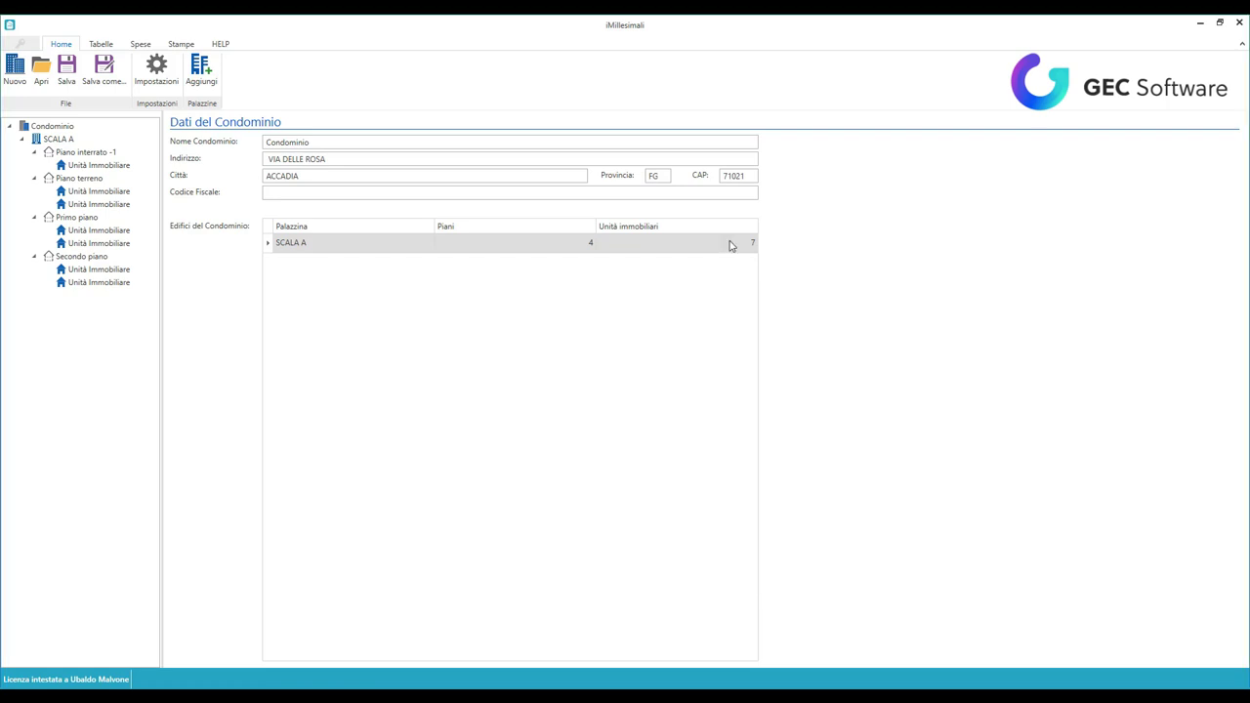
- Examine the SCALA A millesimal tables A, B, C, D (Riscaldamento) and G (Portineria)
{"action": "left_click", "coordinate": [101, 44]}
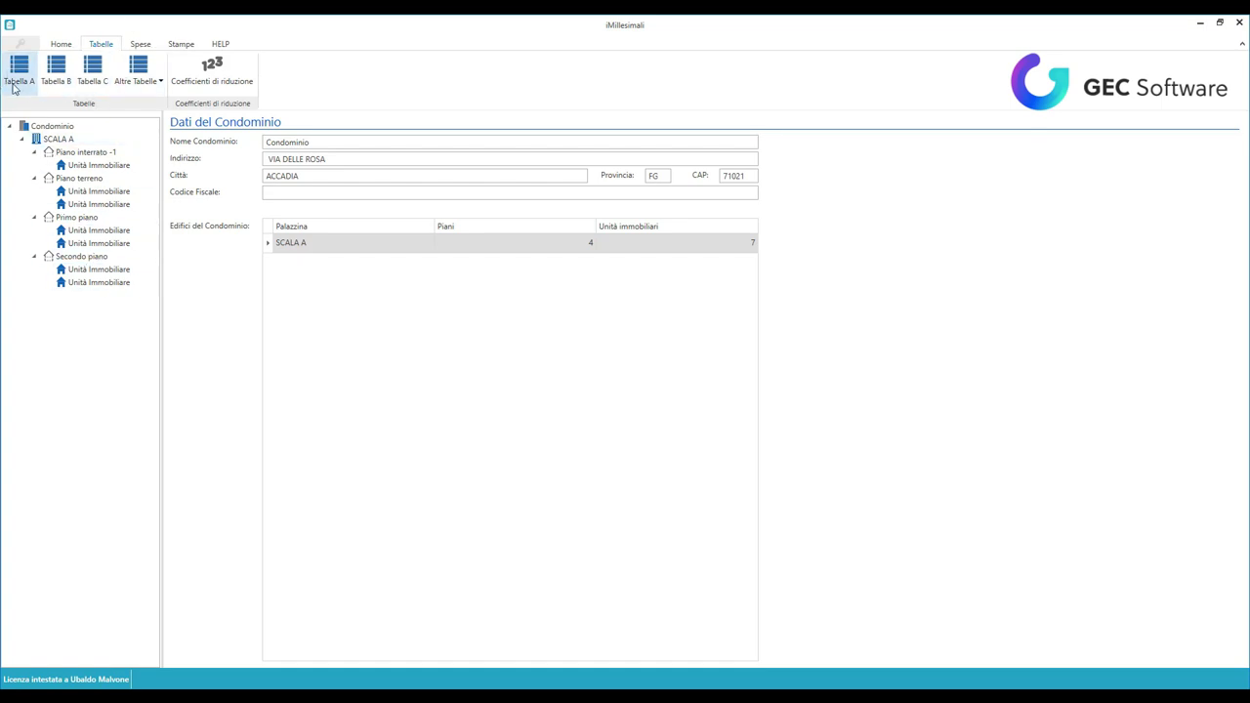
{"action": "left_click", "coordinate": [22, 88]}
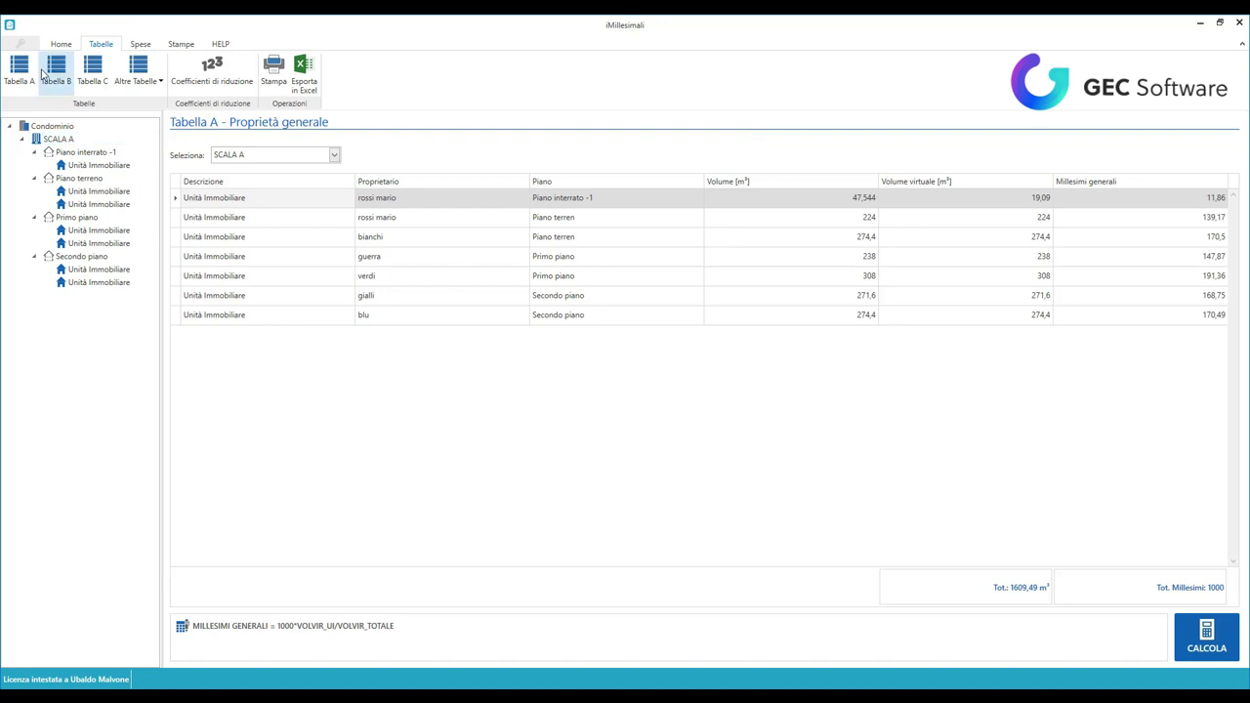
{"action": "left_click", "coordinate": [54, 83]}
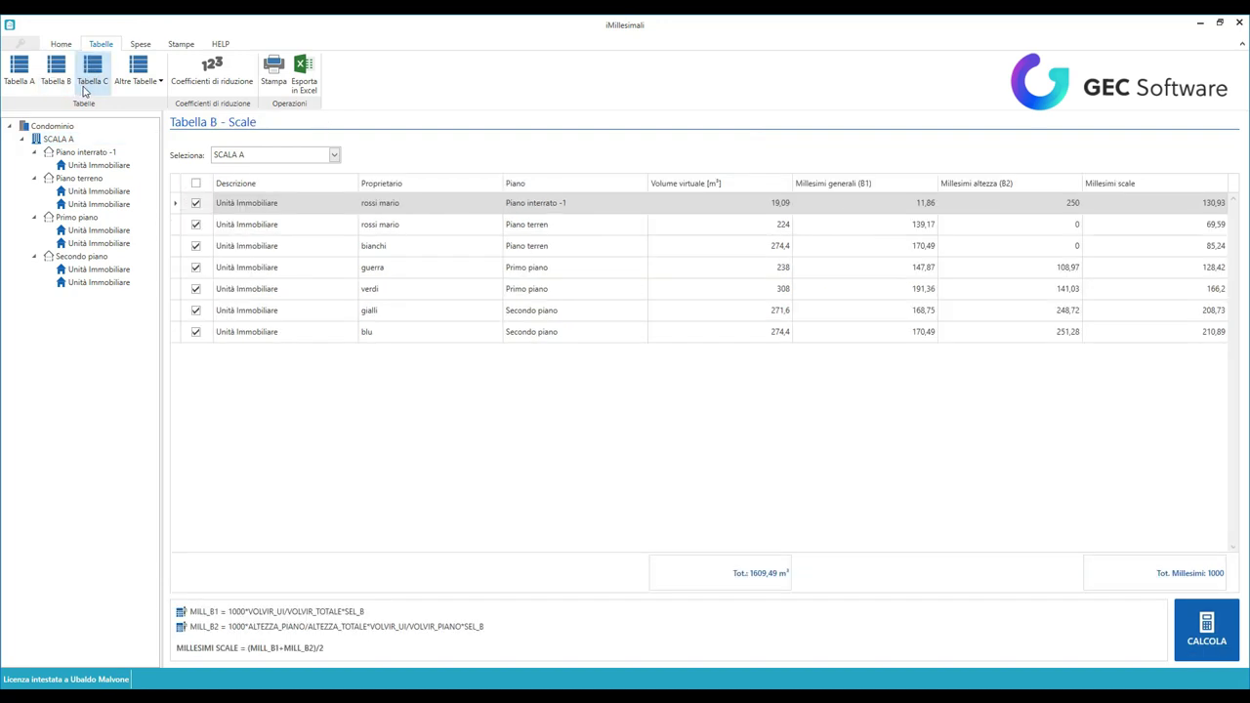
{"action": "left_click", "coordinate": [88, 88]}
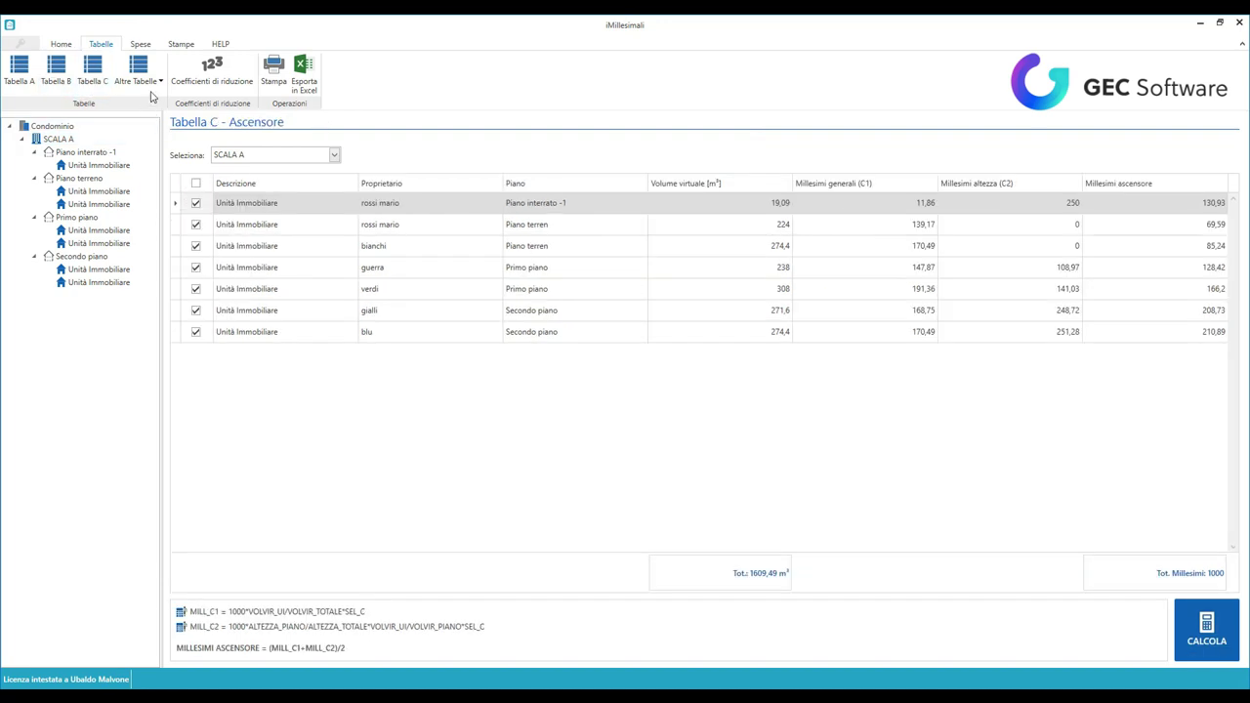
{"action": "left_click", "coordinate": [139, 86]}
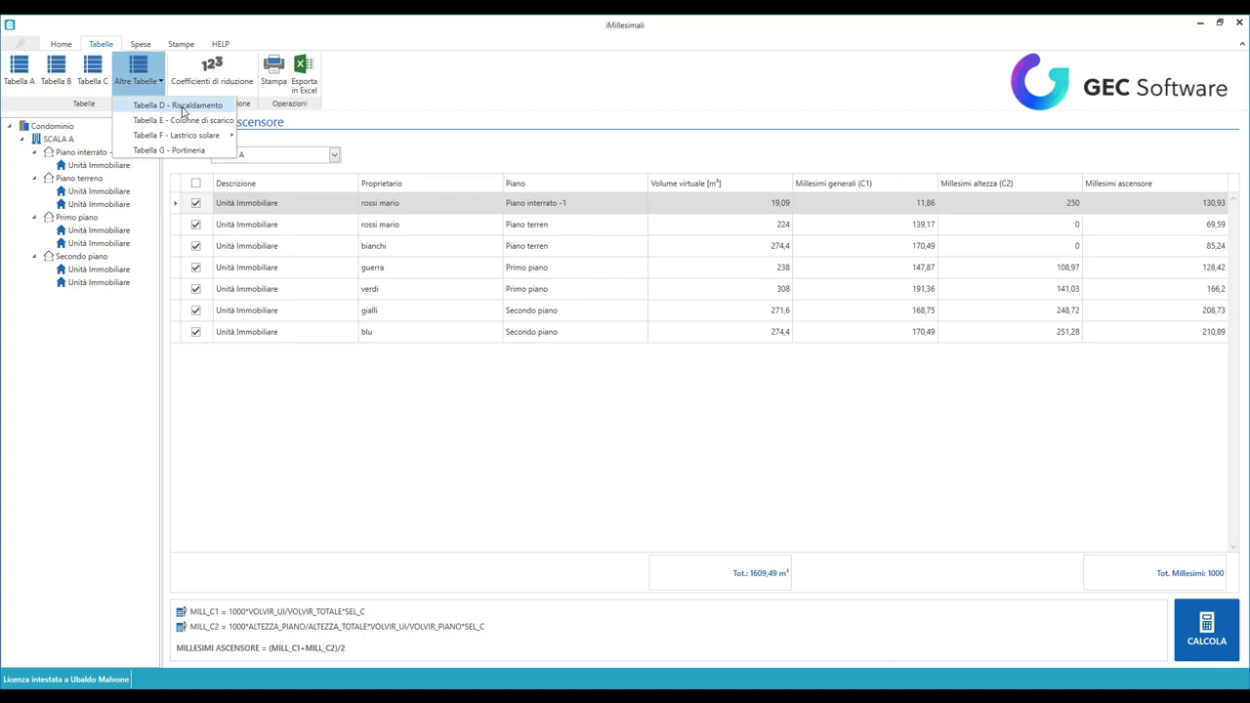
{"action": "left_click", "coordinate": [182, 107]}
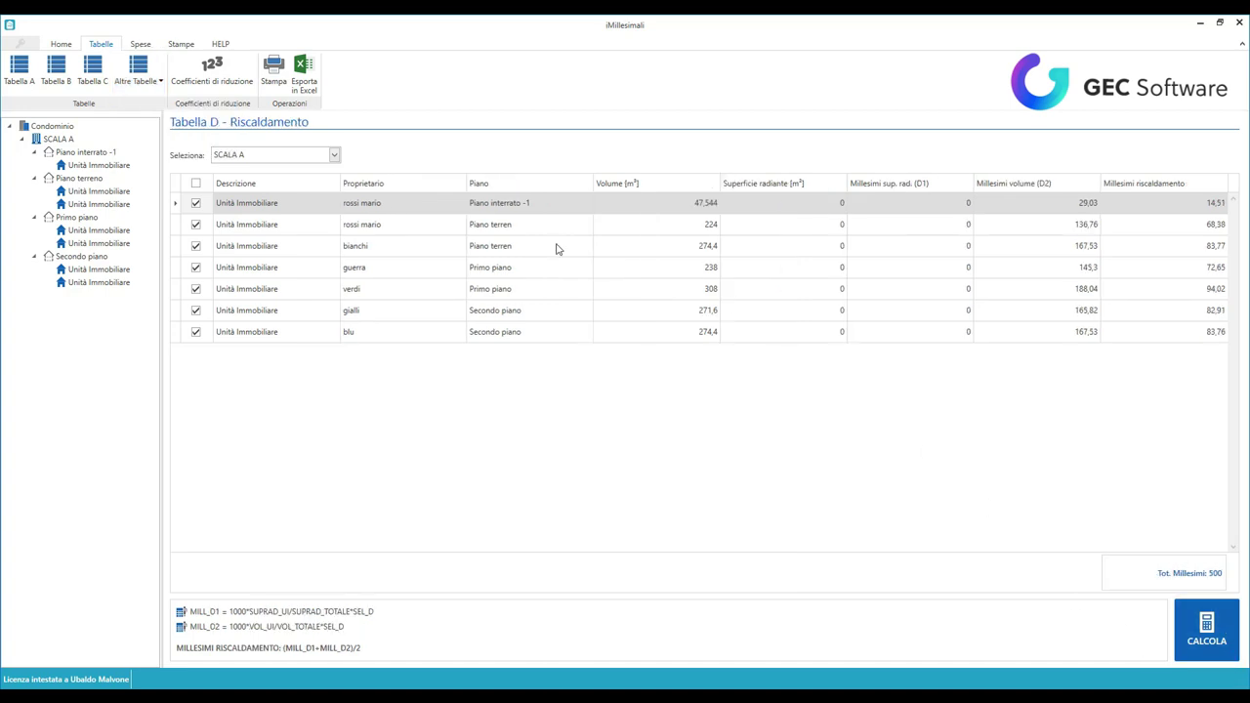
{"action": "left_click", "coordinate": [156, 86]}
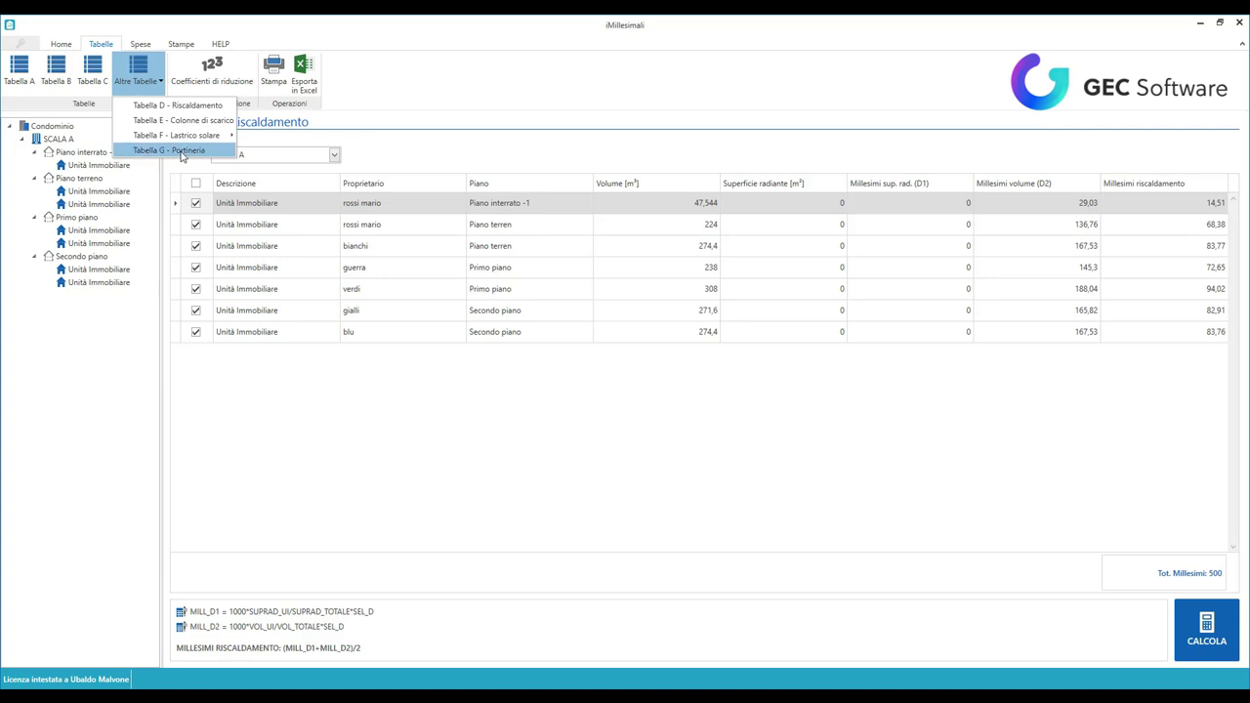
{"action": "left_click", "coordinate": [175, 152]}
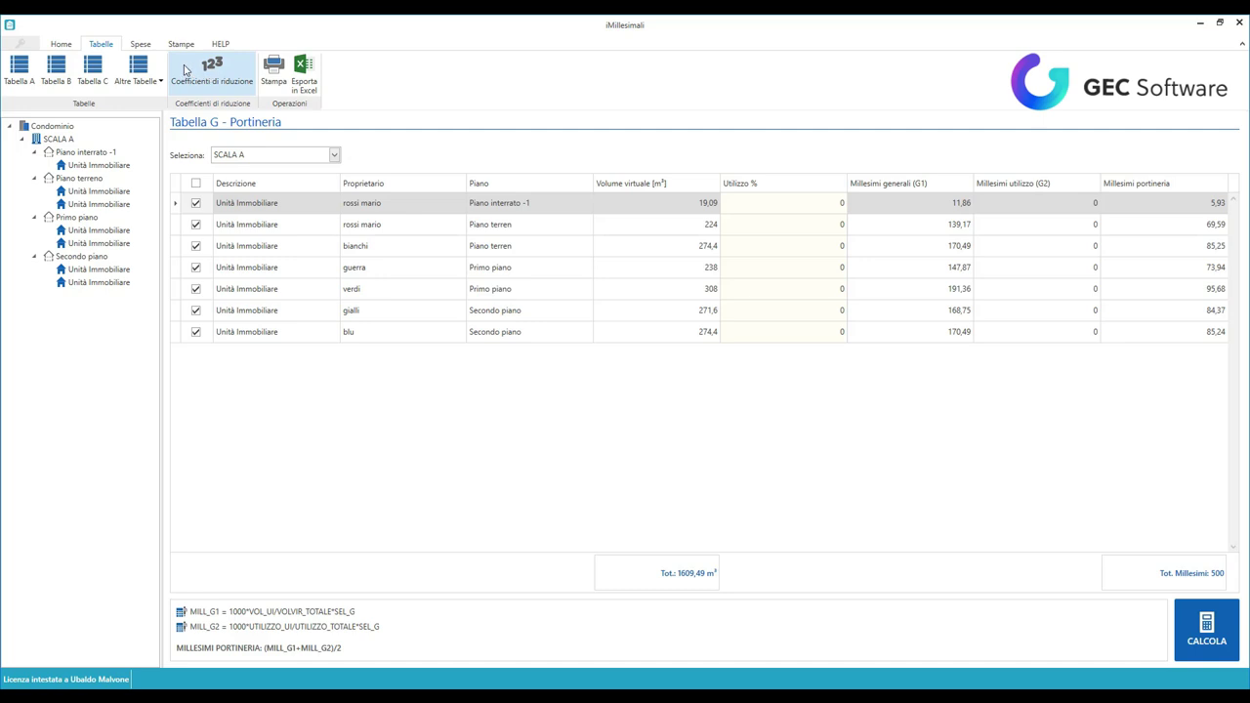
- Review the values of the reduction coefficients for destinazione, funzionalità, utilizzo and orientamento
{"action": "left_click", "coordinate": [220, 89]}
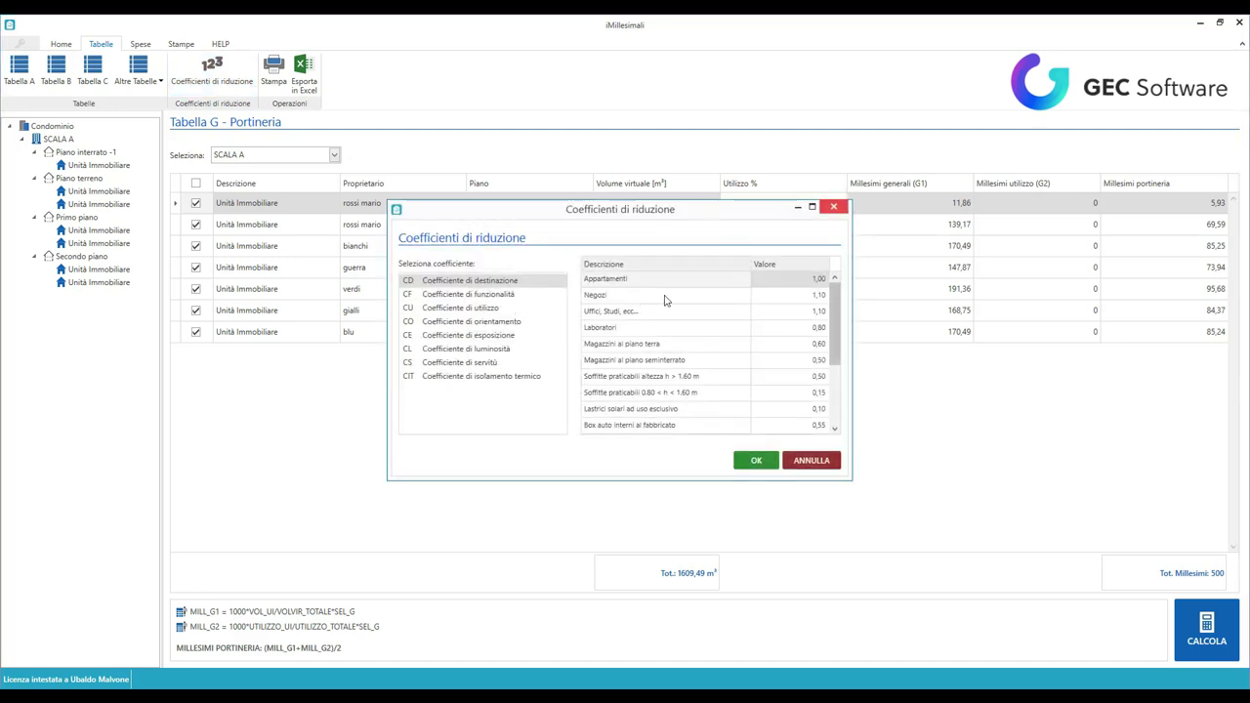
{"action": "left_click", "coordinate": [505, 298]}
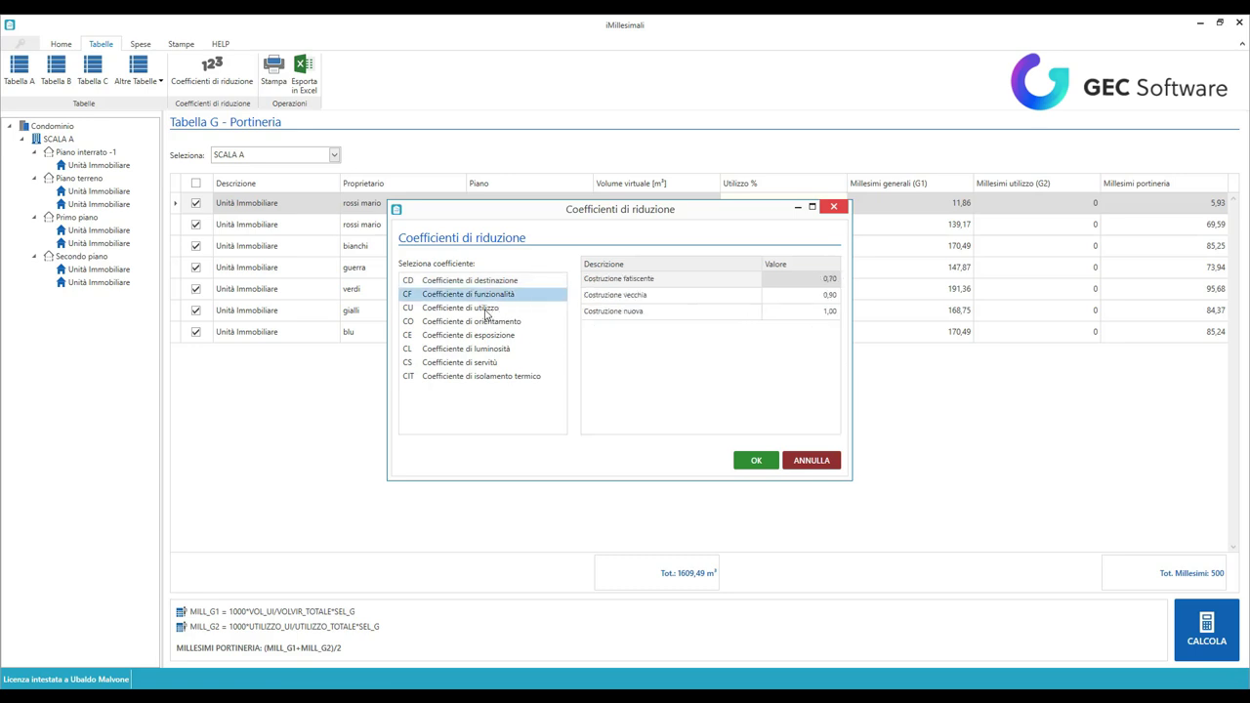
{"action": "left_click", "coordinate": [487, 309]}
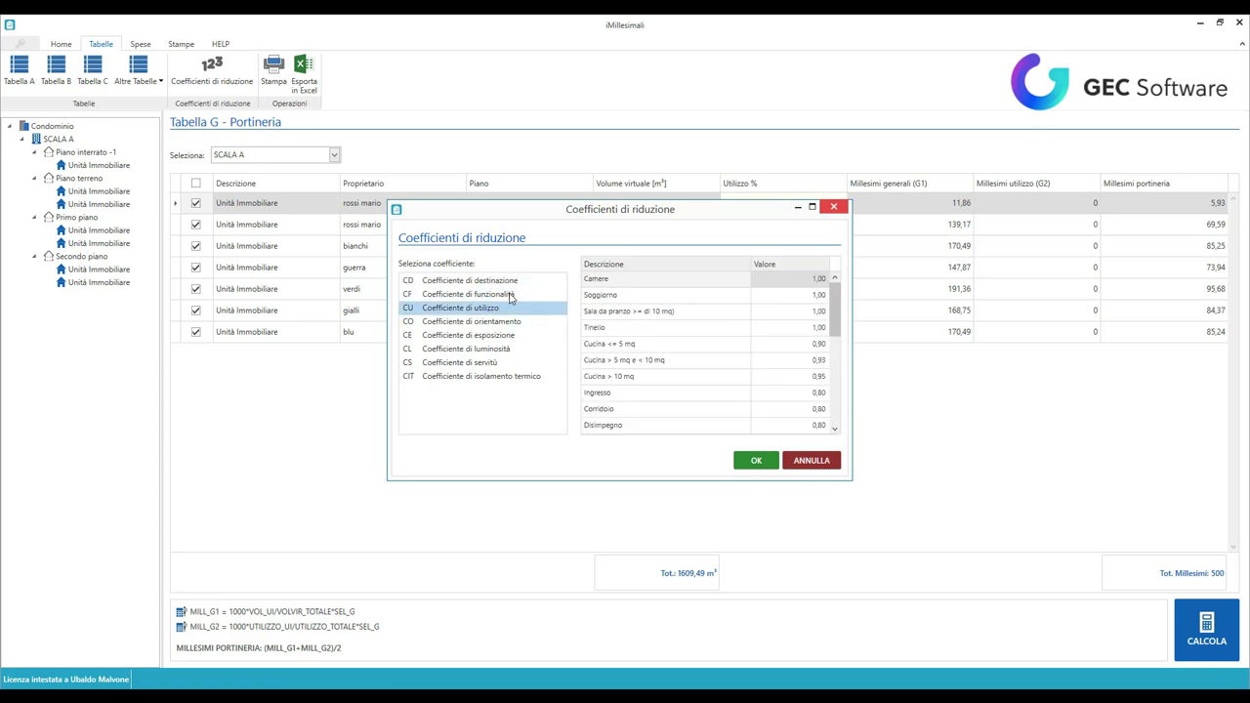
{"action": "left_click", "coordinate": [509, 323]}
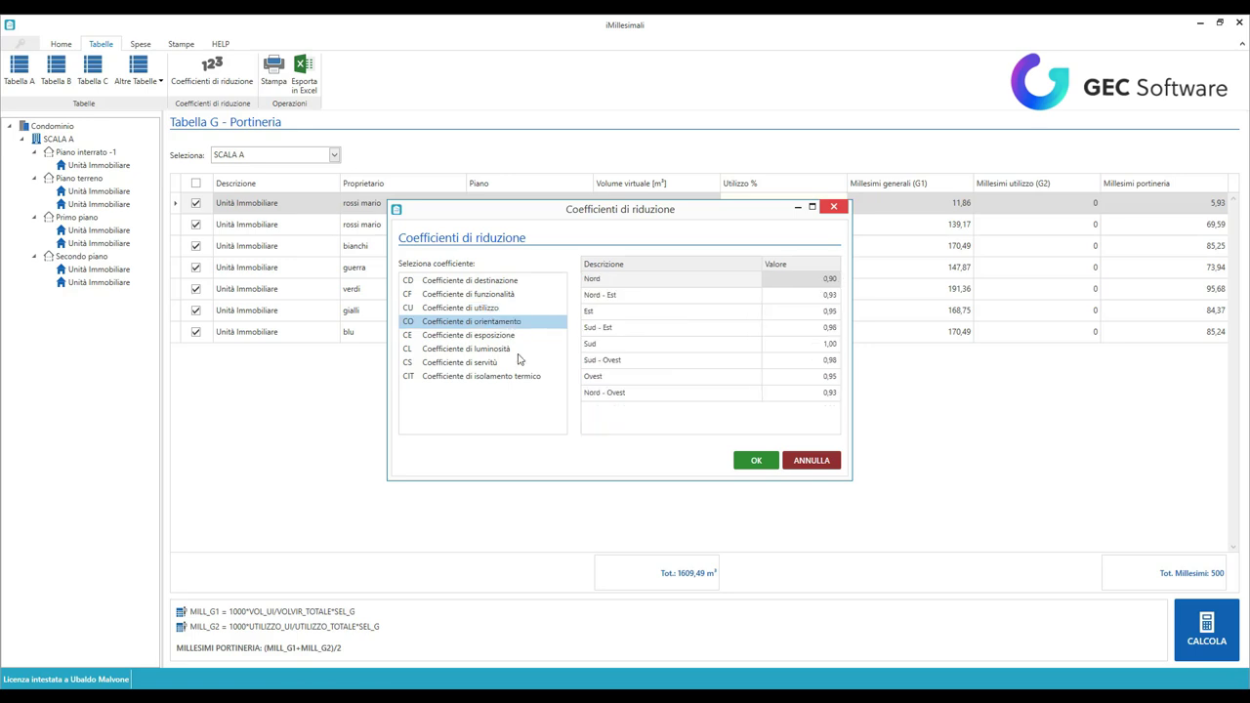
{"action": "right_click", "coordinate": [486, 326]}
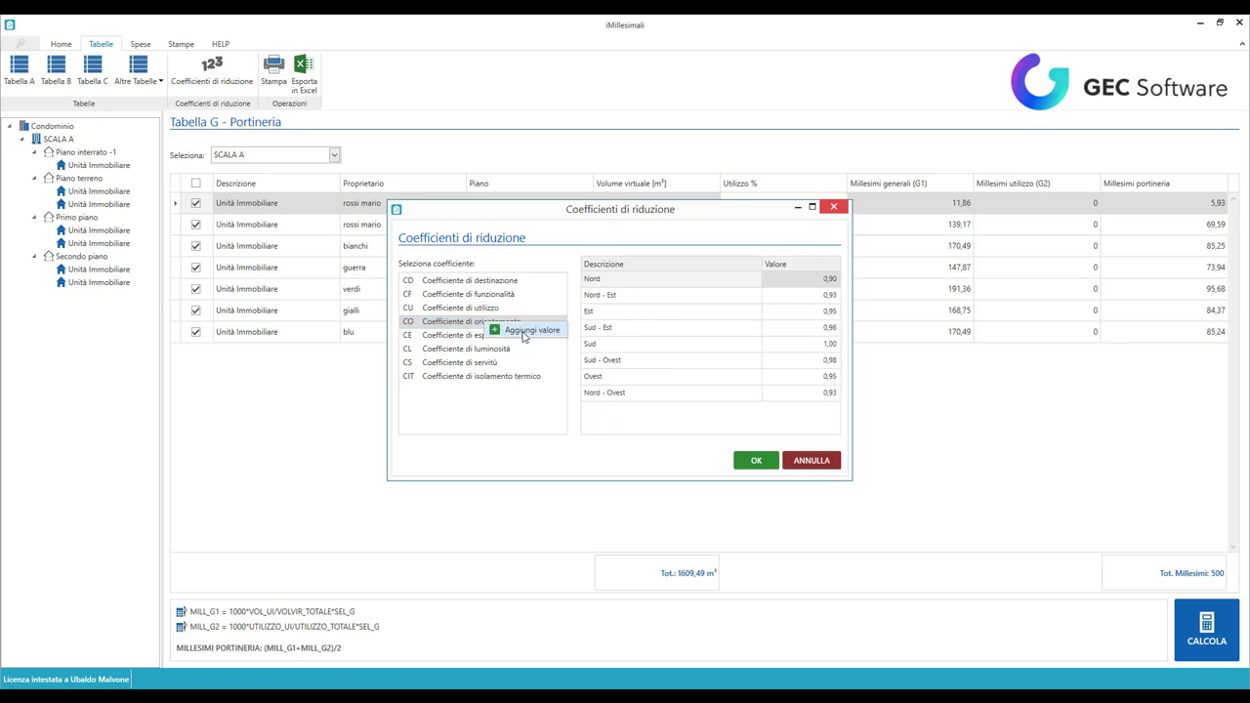
- Add a value named "area bici" to the Coefficiente di esposizione and save the reduction coefficients
{"action": "left_click", "coordinate": [470, 336]}
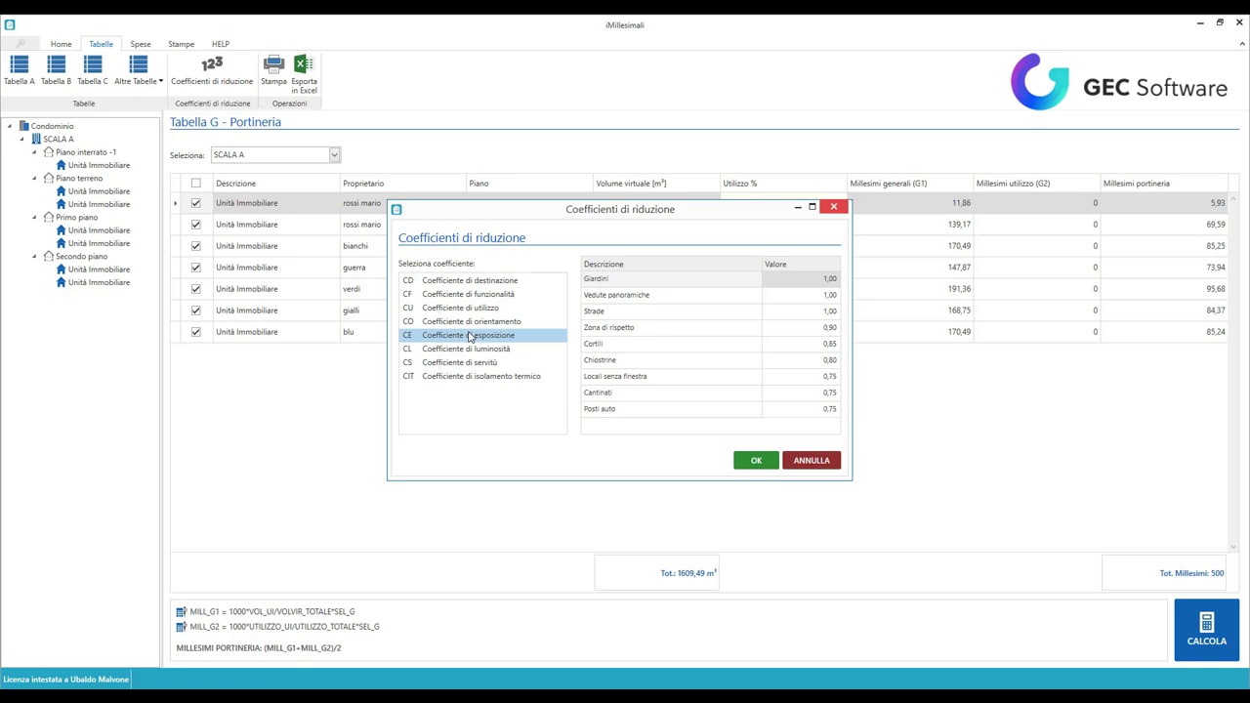
{"action": "right_click", "coordinate": [470, 336]}
{"action": "left_click", "coordinate": [510, 344]}
{"action": "left_click", "coordinate": [645, 426]}
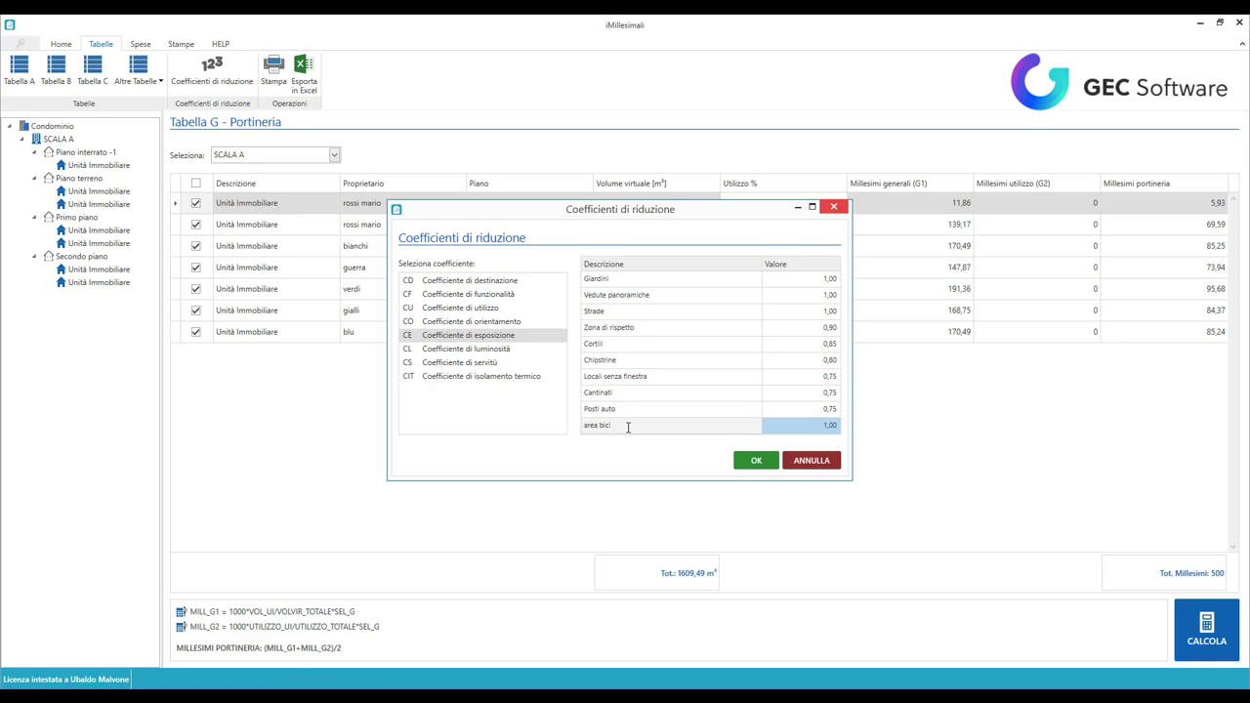
{"action": "type", "text": "i"}
{"action": "left_click", "coordinate": [756, 461]}
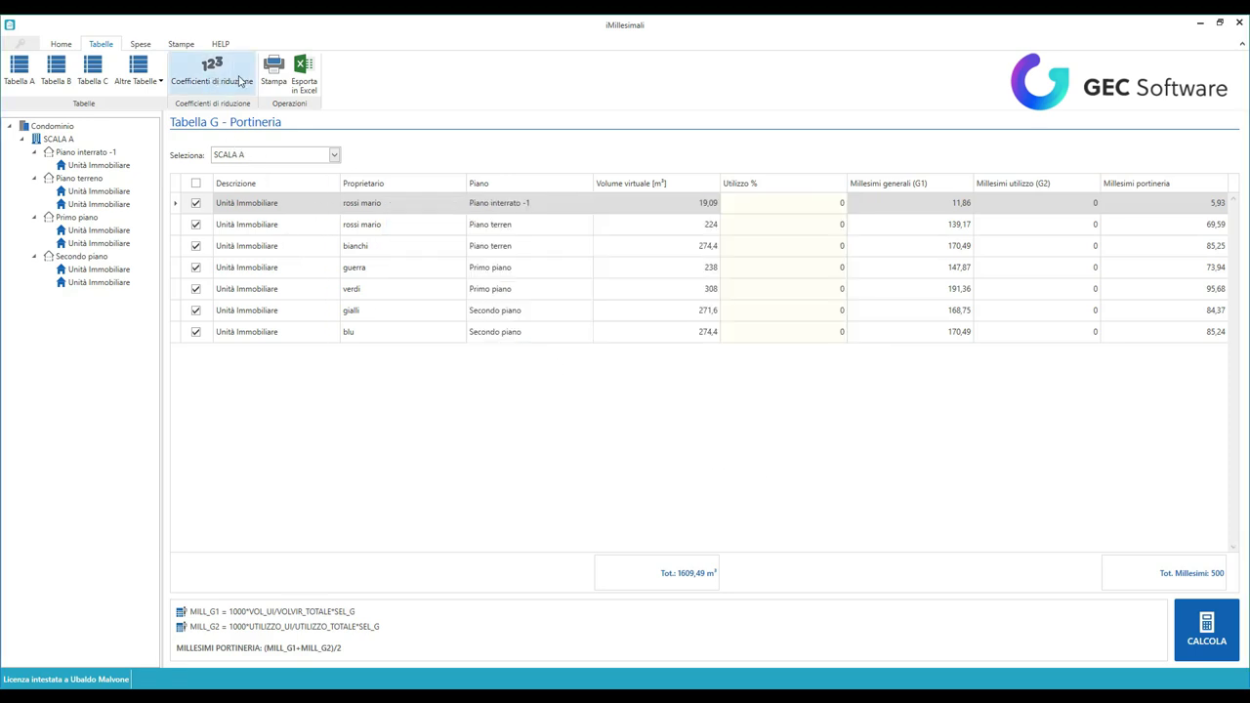
- Check the print settings for Tabella G, including the orientation options, without printing
{"action": "left_click", "coordinate": [276, 73]}
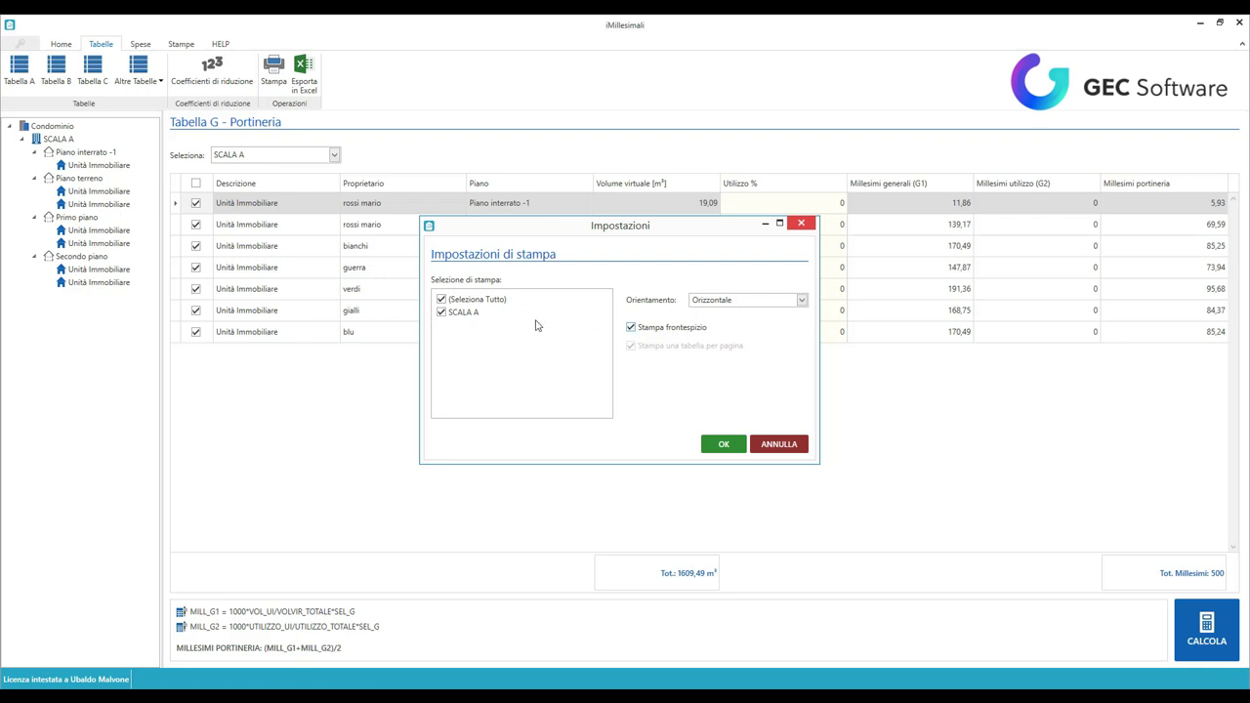
{"action": "left_click", "coordinate": [801, 302]}
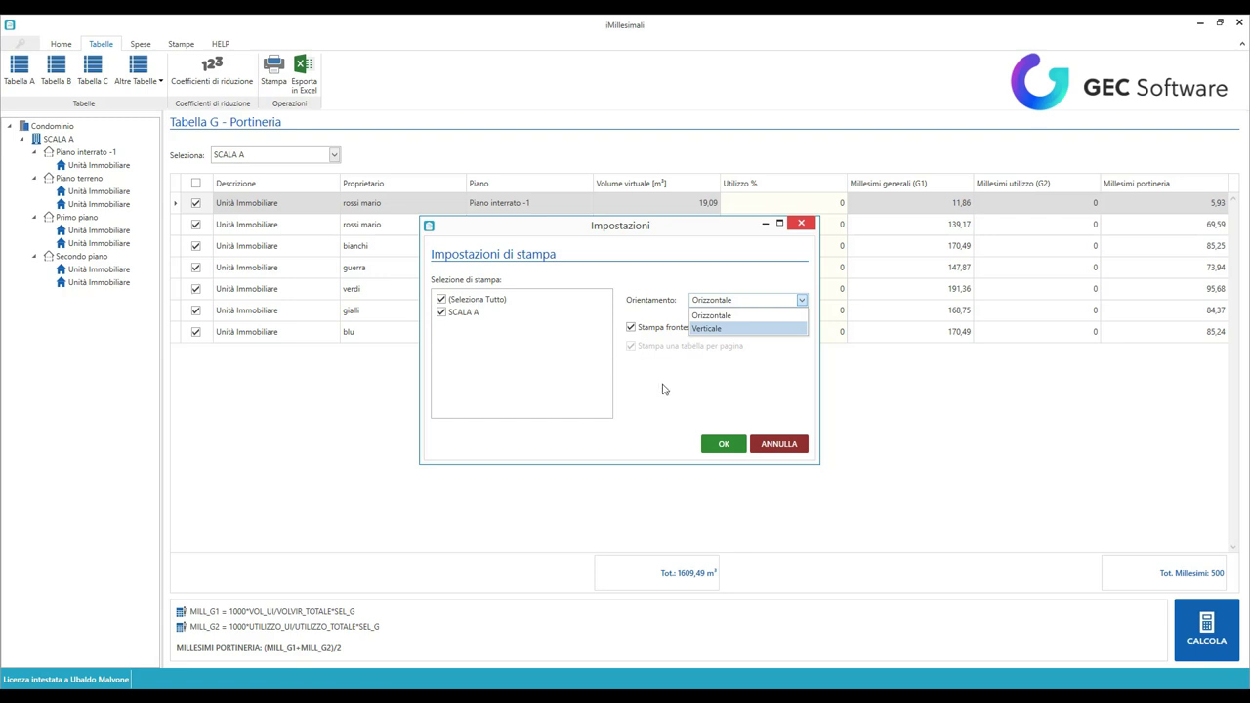
{"action": "left_click", "coordinate": [492, 347]}
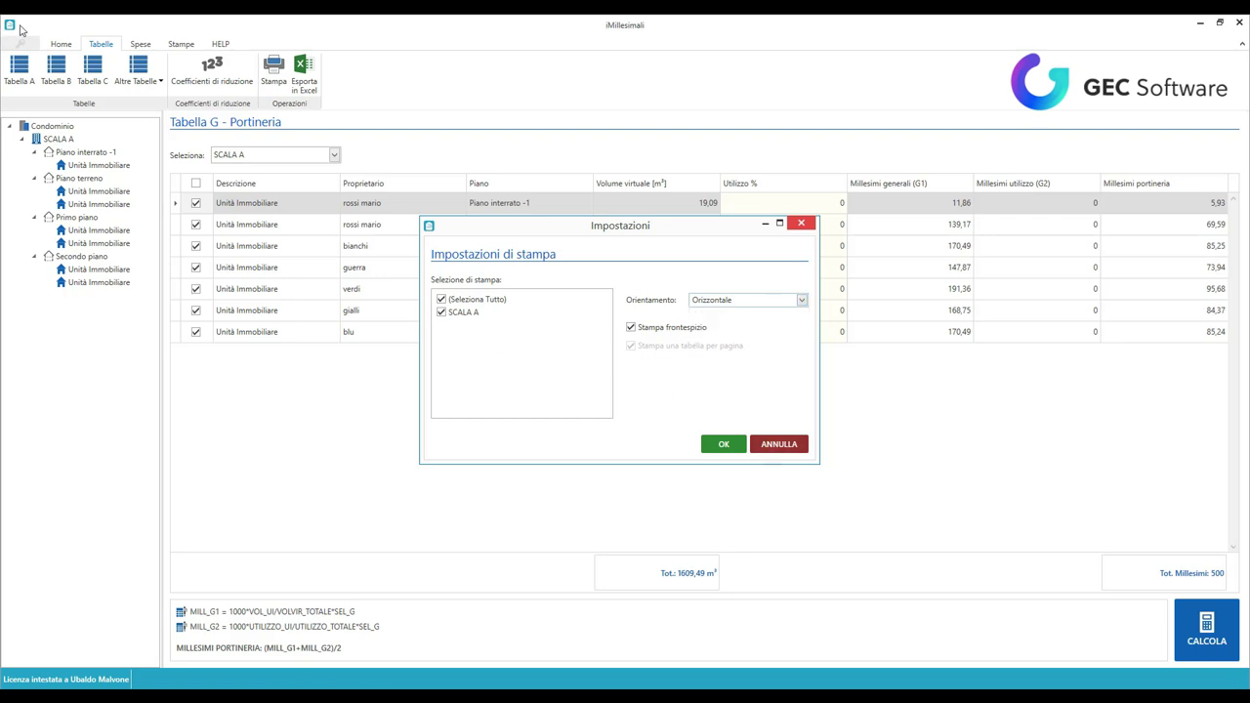
{"action": "left_click", "coordinate": [801, 445]}
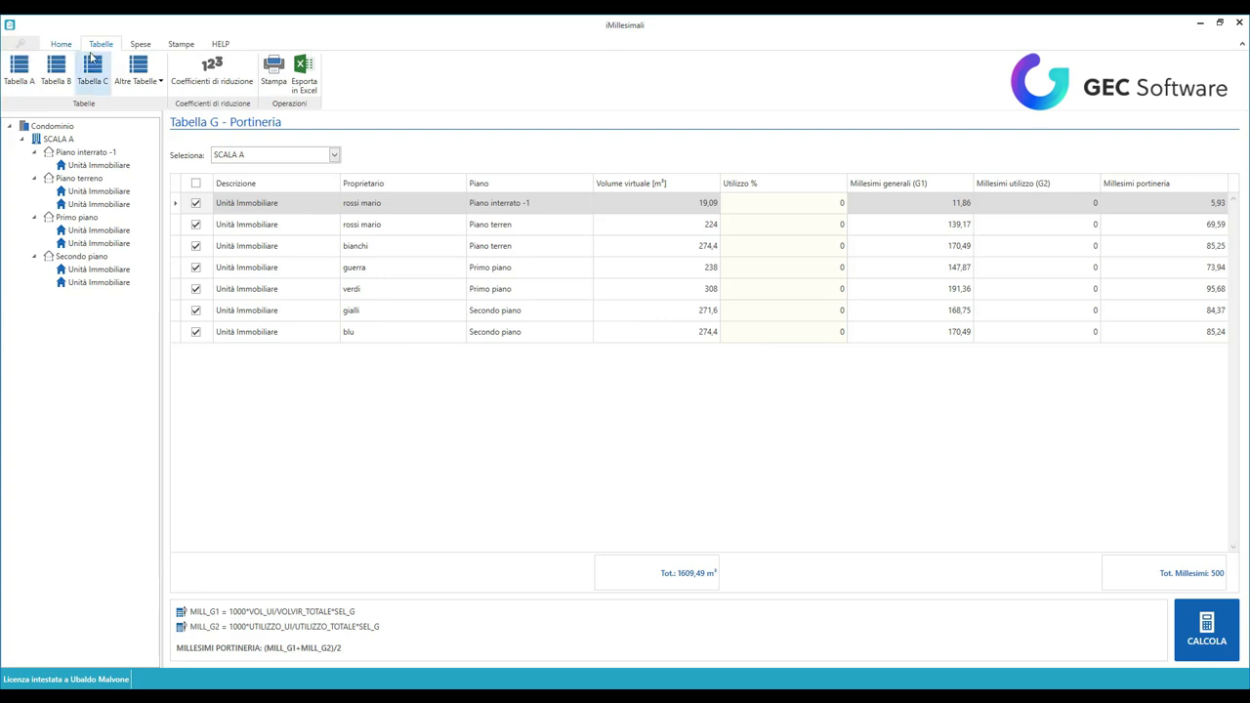
- Check the global print settings, trying the Verticale orientation, without printing
{"action": "left_click", "coordinate": [188, 45]}
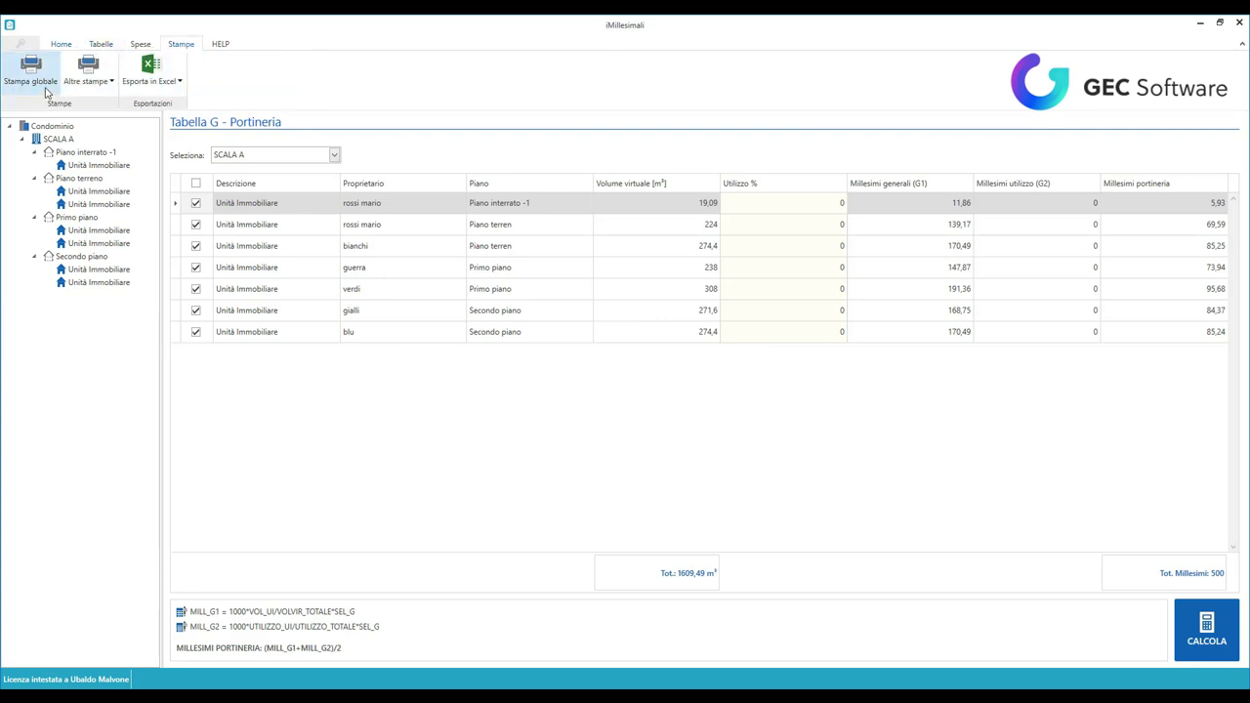
{"action": "left_click", "coordinate": [31, 73]}
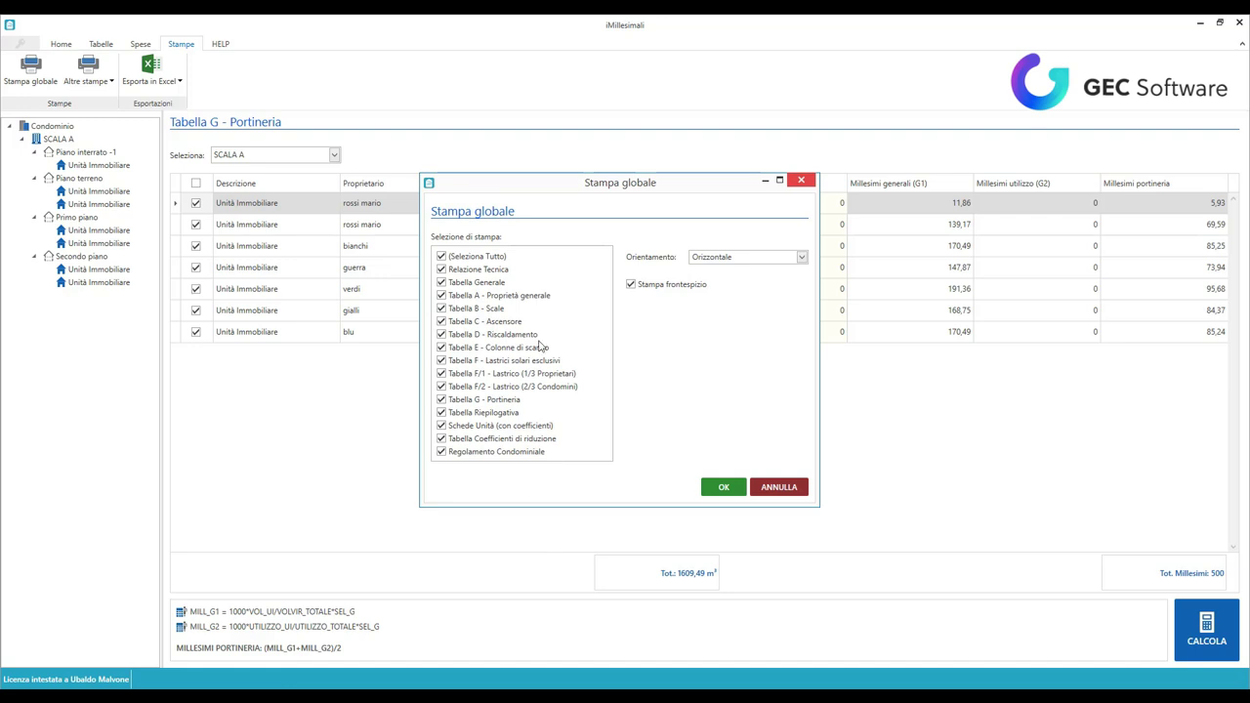
{"action": "left_click", "coordinate": [799, 258]}
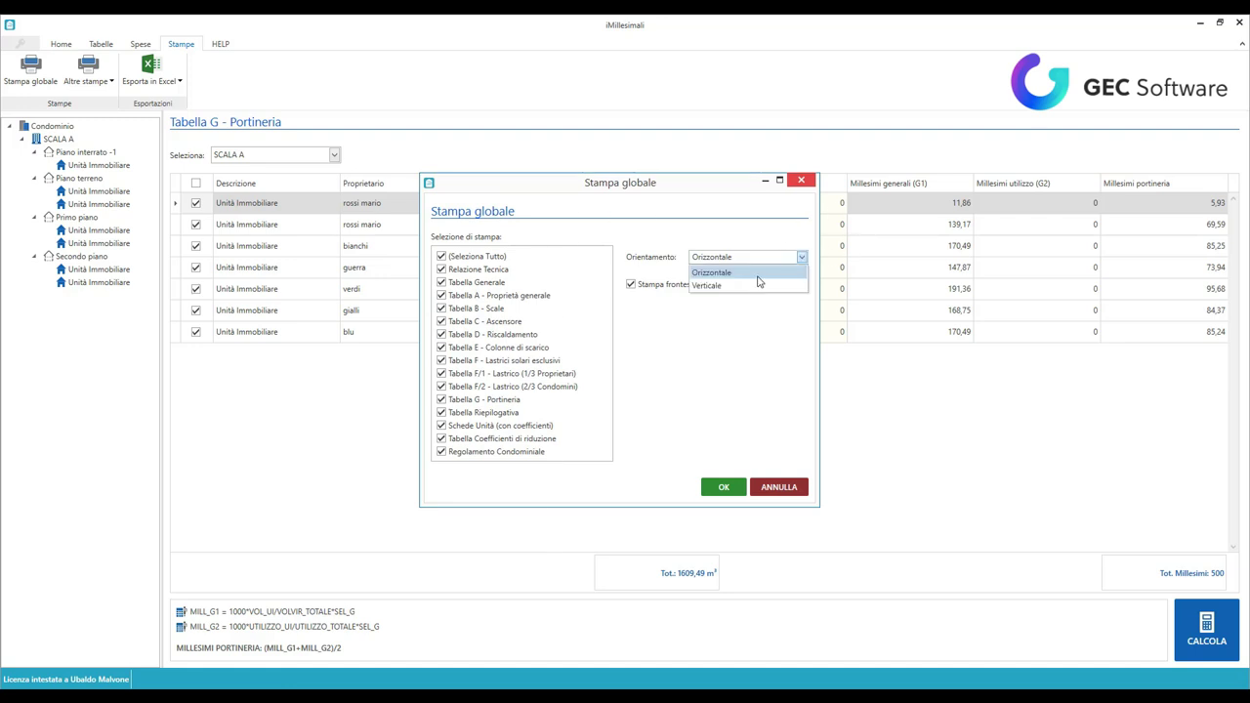
{"action": "left_click", "coordinate": [758, 283]}
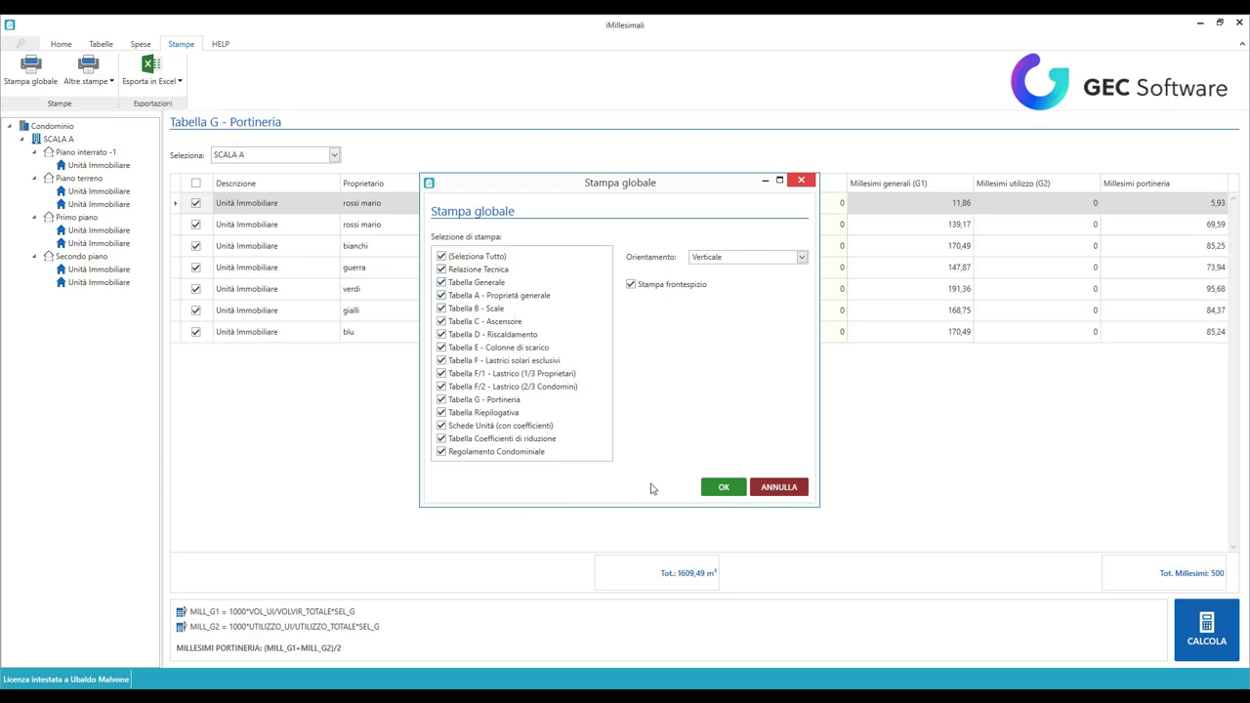
{"action": "left_click", "coordinate": [760, 492]}
- Review how the "pulizia scale" expense is divided among the units in the Ripartizione delle spese, then close it
{"action": "left_click", "coordinate": [138, 46]}
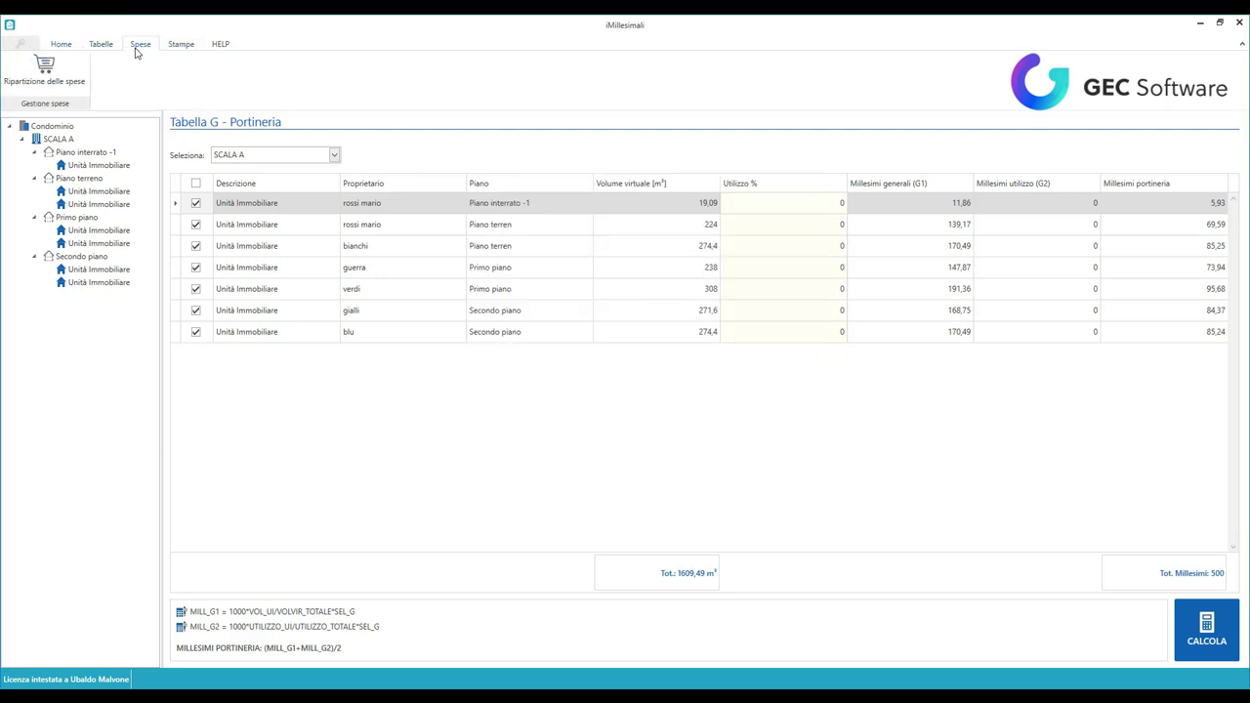
{"action": "left_click", "coordinate": [44, 68]}
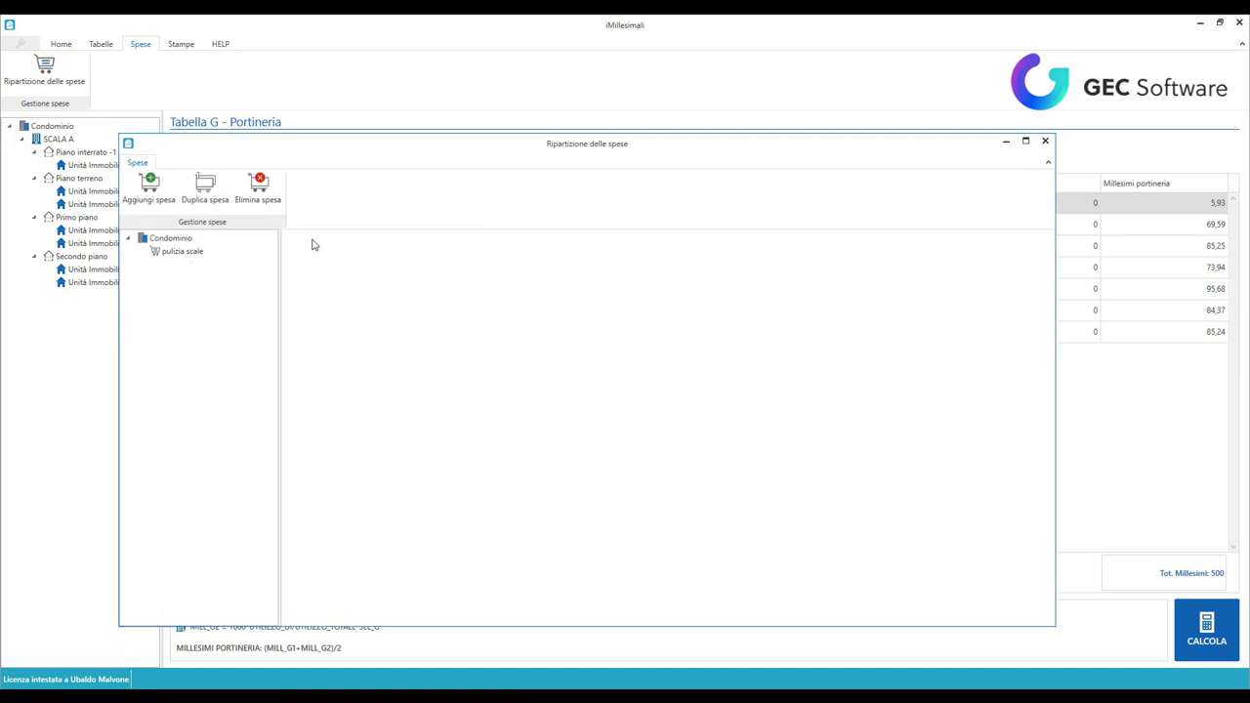
{"action": "left_click", "coordinate": [195, 251]}
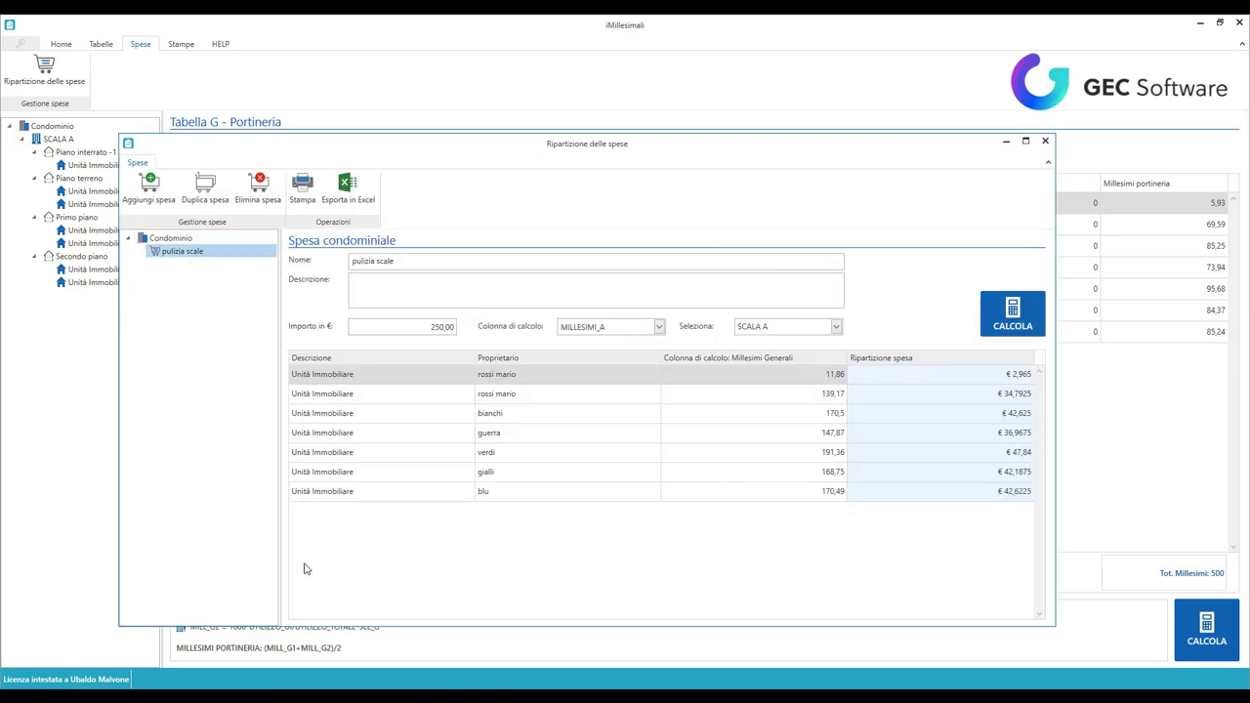
{"action": "left_click", "coordinate": [1046, 141]}
- Look through the Excel export options and choose the export of the unit sheets (schede unità)
{"action": "left_click", "coordinate": [174, 49]}
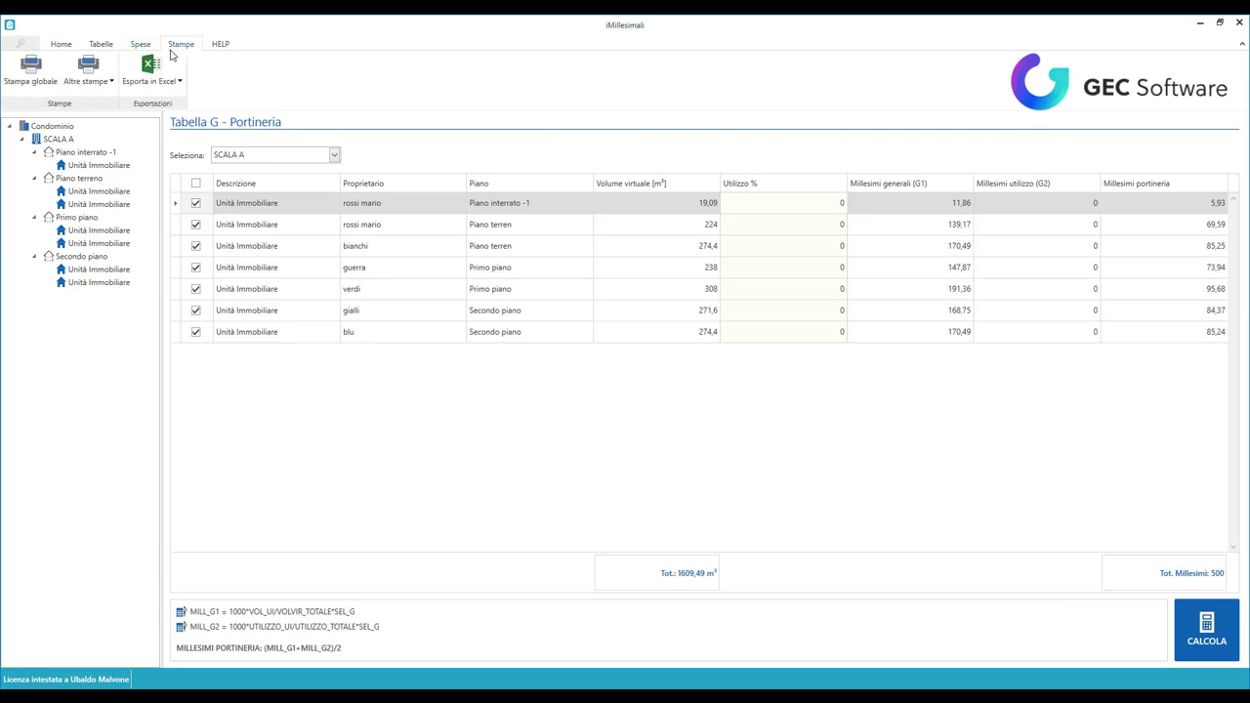
{"action": "left_click", "coordinate": [168, 84]}
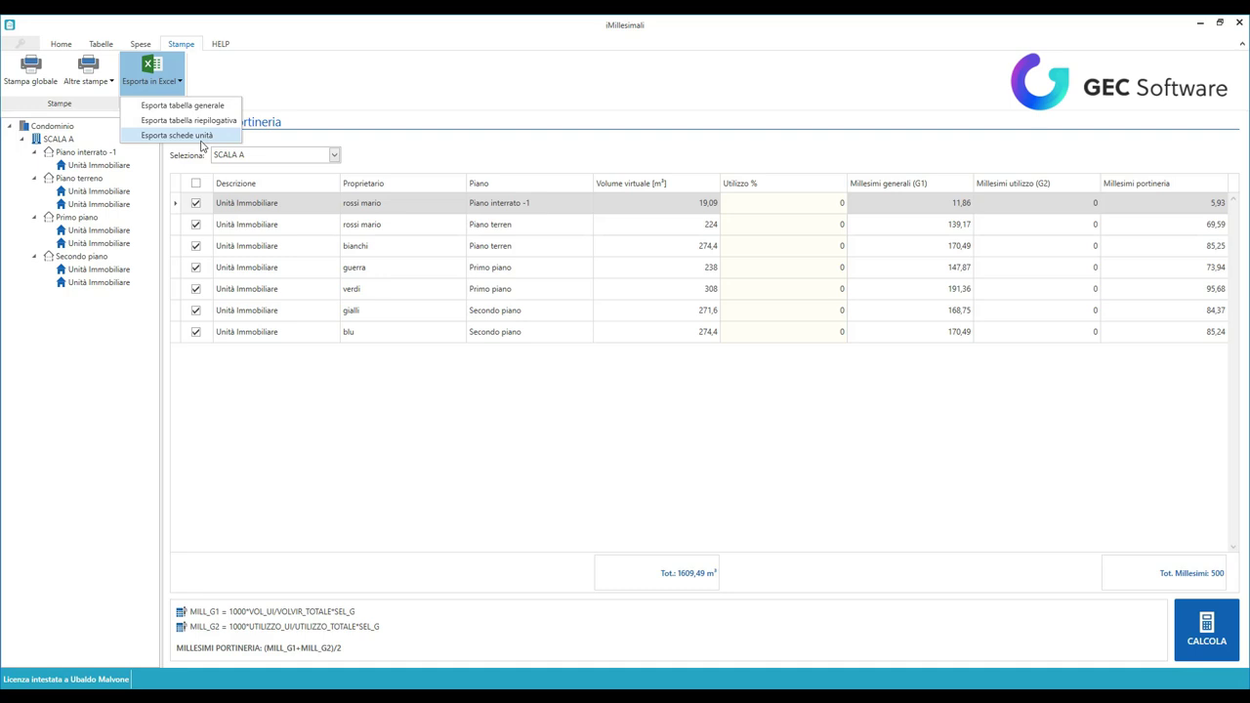
{"action": "left_click", "coordinate": [221, 135]}
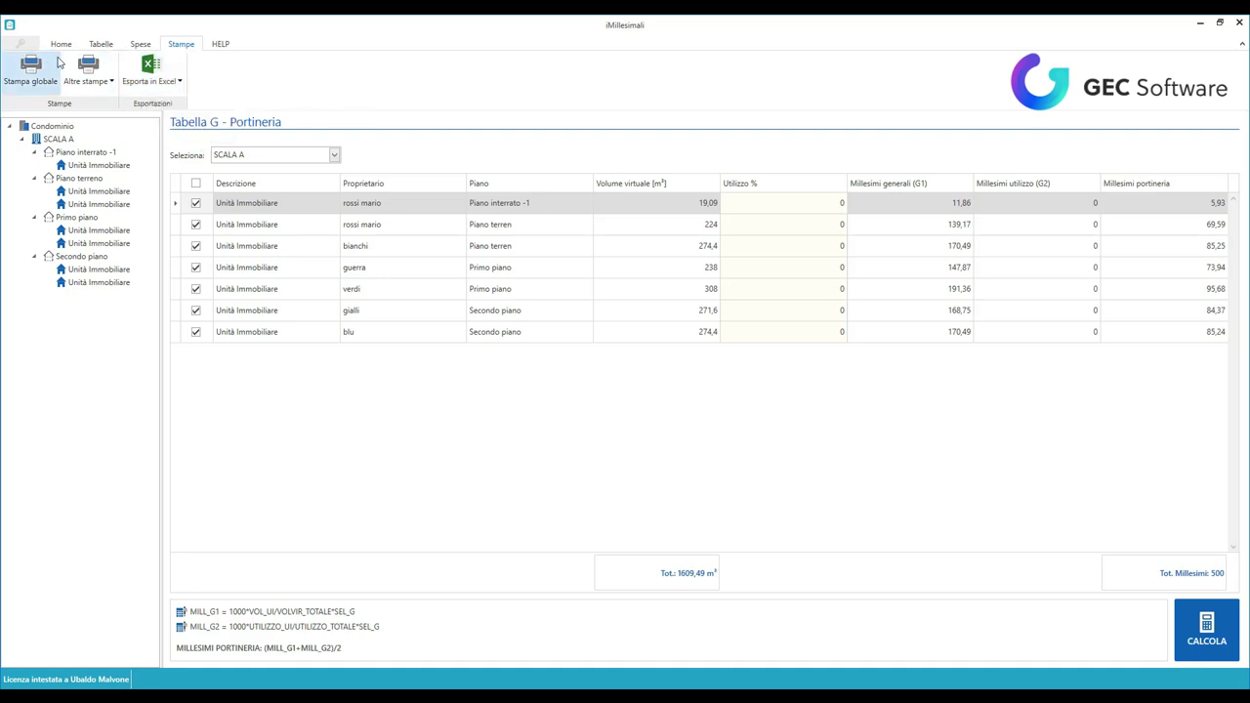
- Examine the data and available commands for the condominium, SCALA A, Piano interrato -1 and its Unità Immobiliare
{"action": "left_click", "coordinate": [59, 127]}
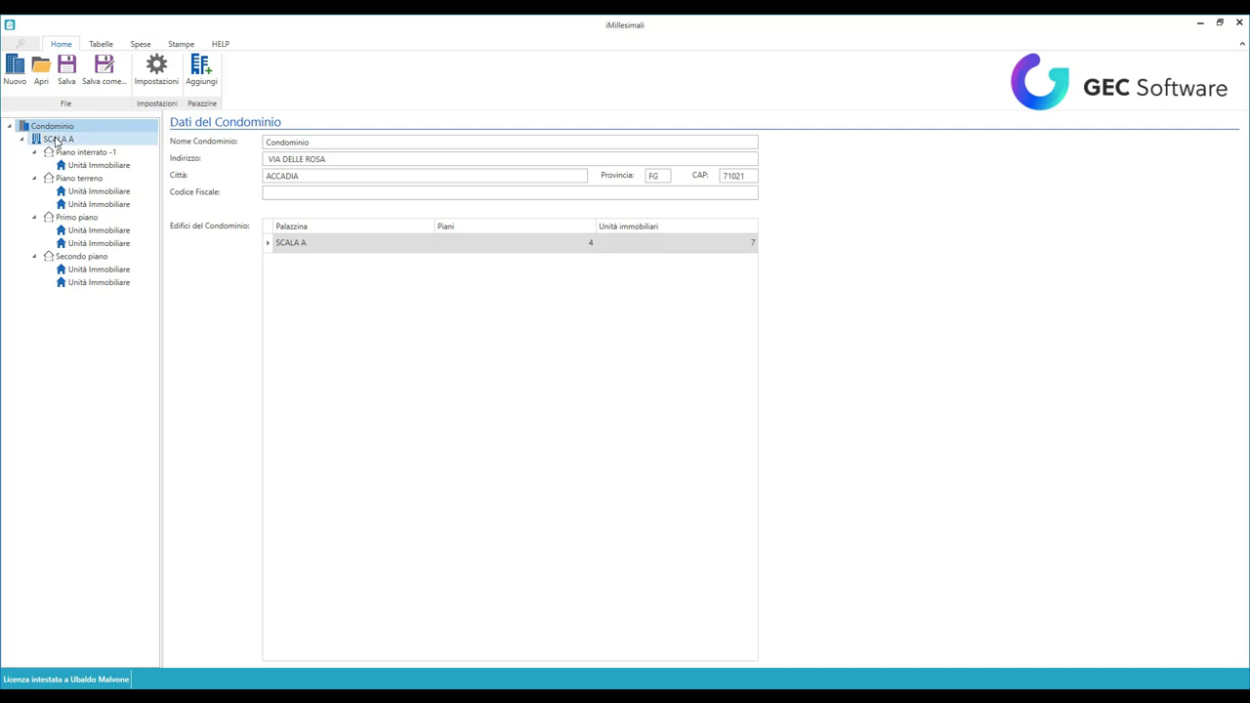
{"action": "left_click", "coordinate": [57, 139]}
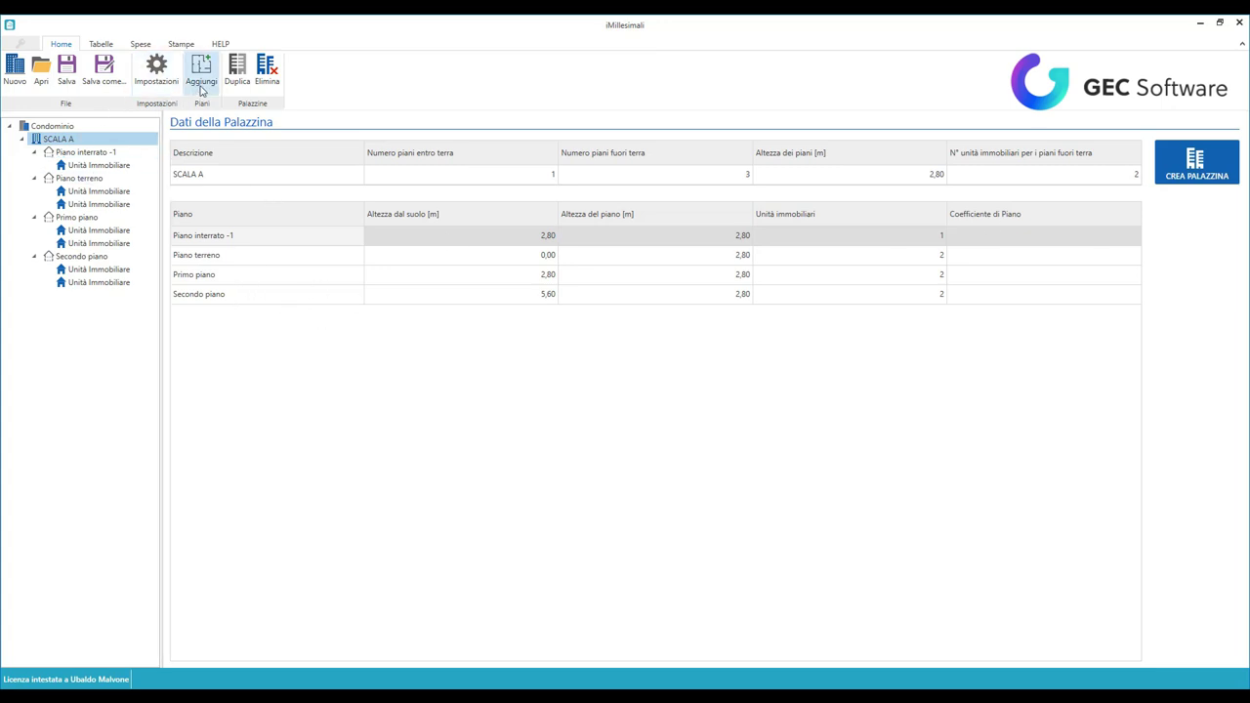
{"action": "left_click", "coordinate": [86, 152]}
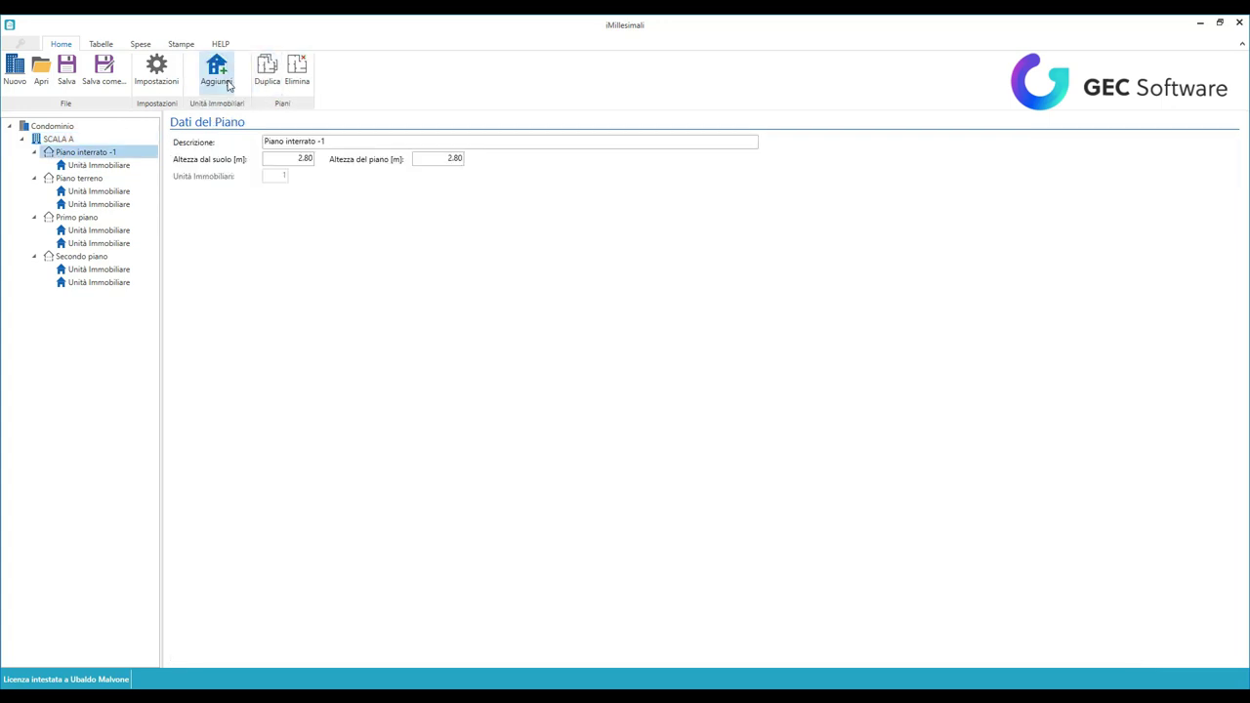
{"action": "left_click", "coordinate": [97, 165]}
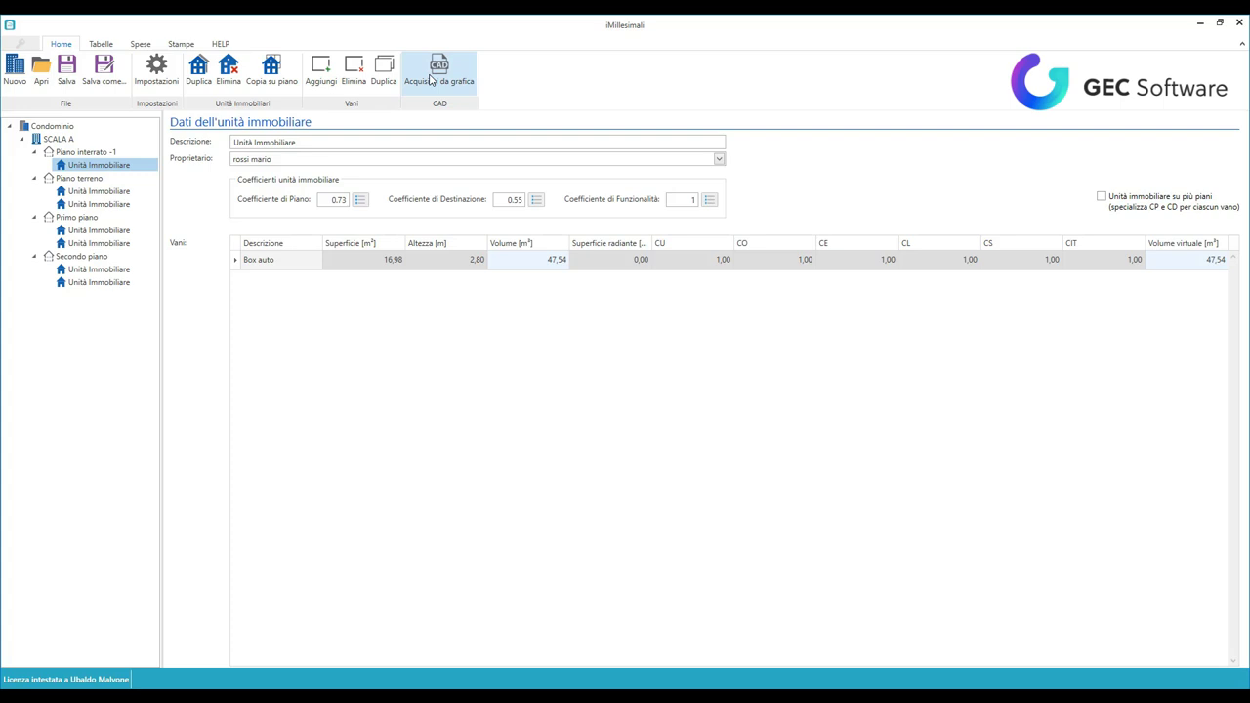
- Open the CAD acquisition for the basement unit and inspect the villettaunifamiliare2.dwg floor plan and the Box auto room
{"action": "left_click", "coordinate": [430, 80]}
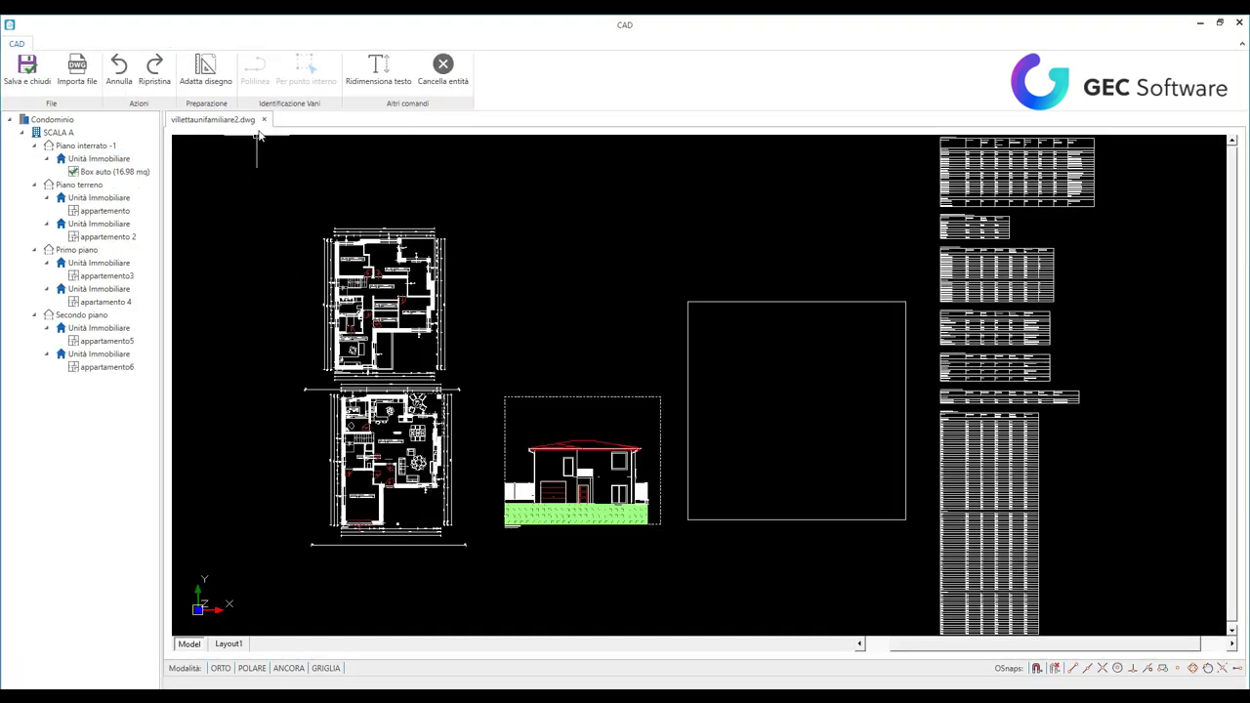
{"action": "scroll", "coordinate": [371, 320], "scroll_direction": "up", "scroll_amount": 8}
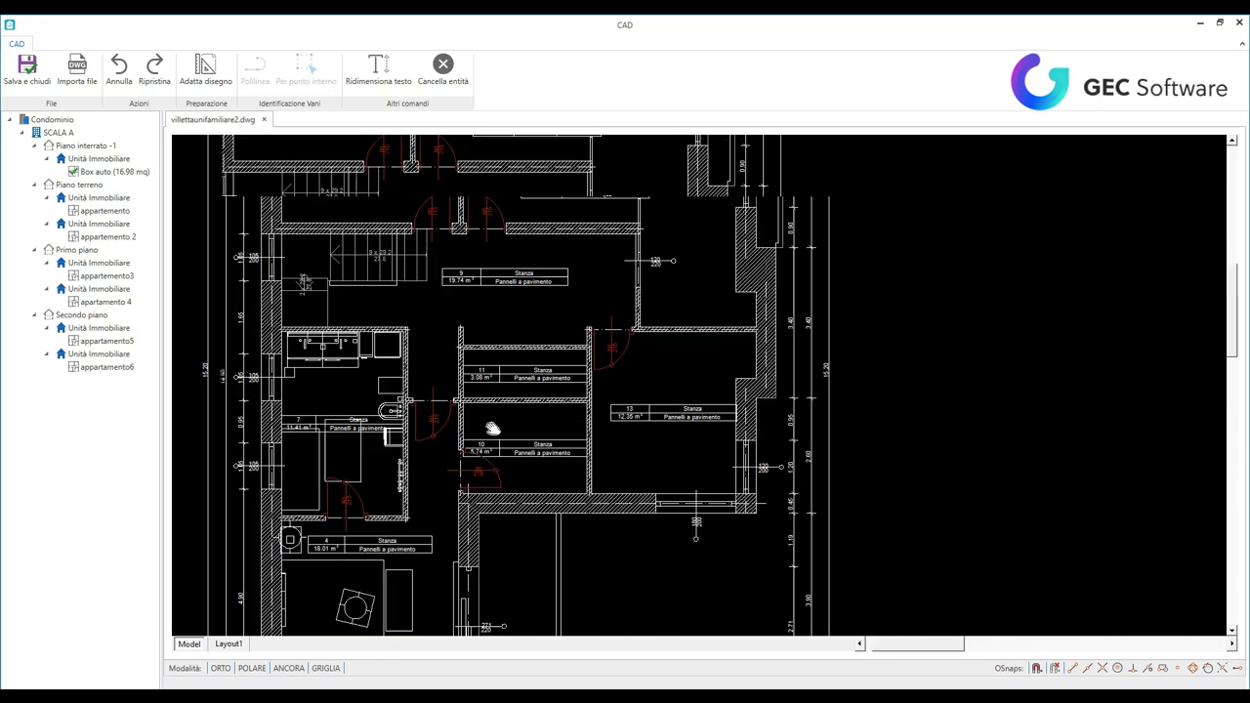
{"action": "left_click_drag", "start_coordinate": [557, 537], "coordinate": [597, 571]}
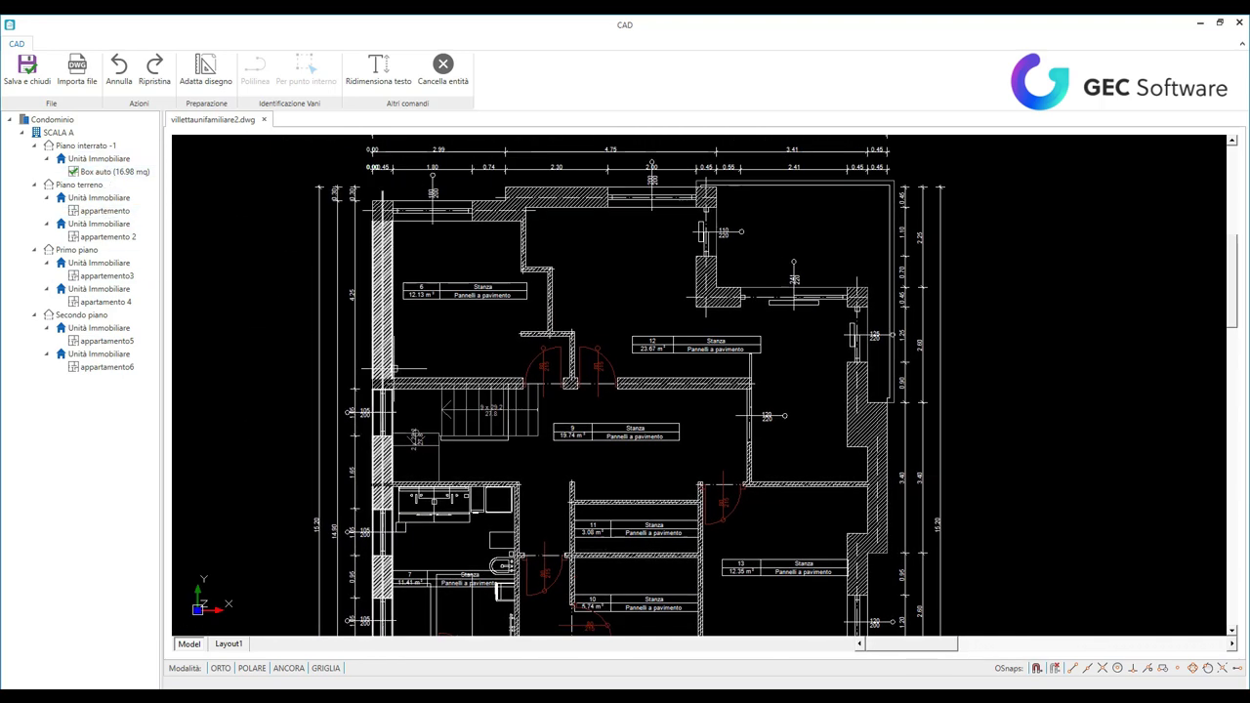
{"action": "left_click", "coordinate": [133, 172]}
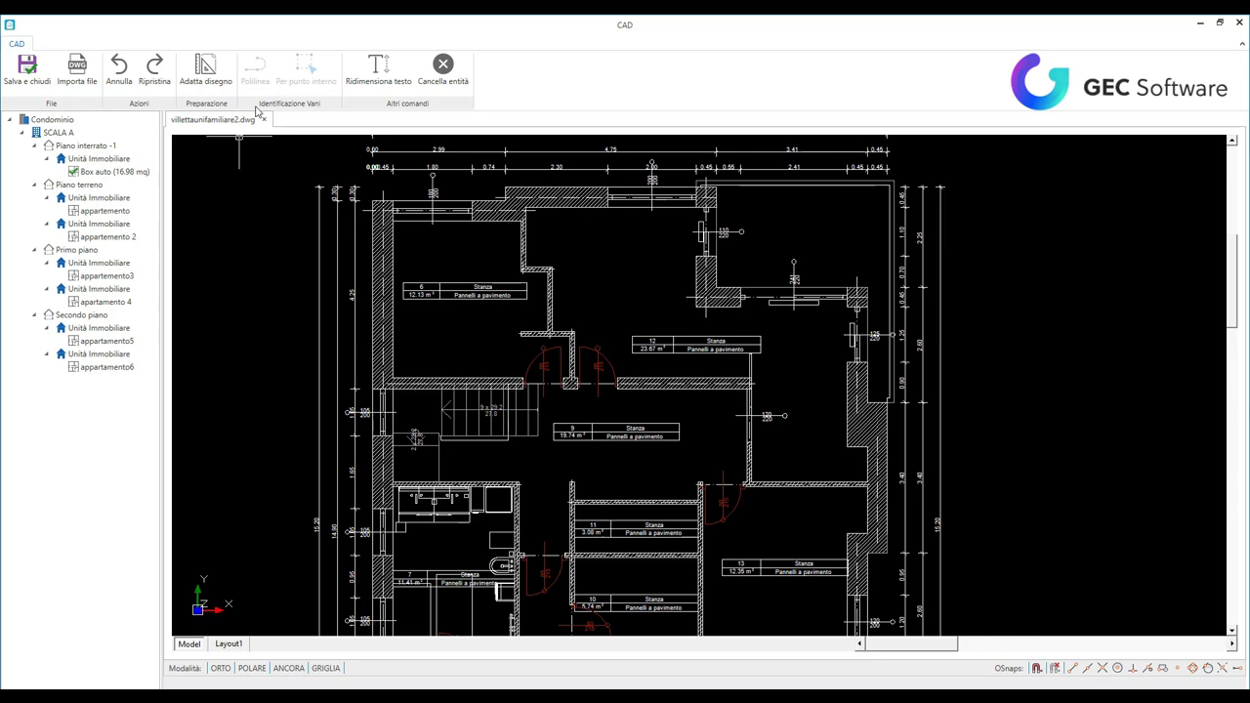
- Import the CAD file villetta_unifamiliare.dwg from the Desktop as a second drawing
{"action": "left_click", "coordinate": [78, 71]}
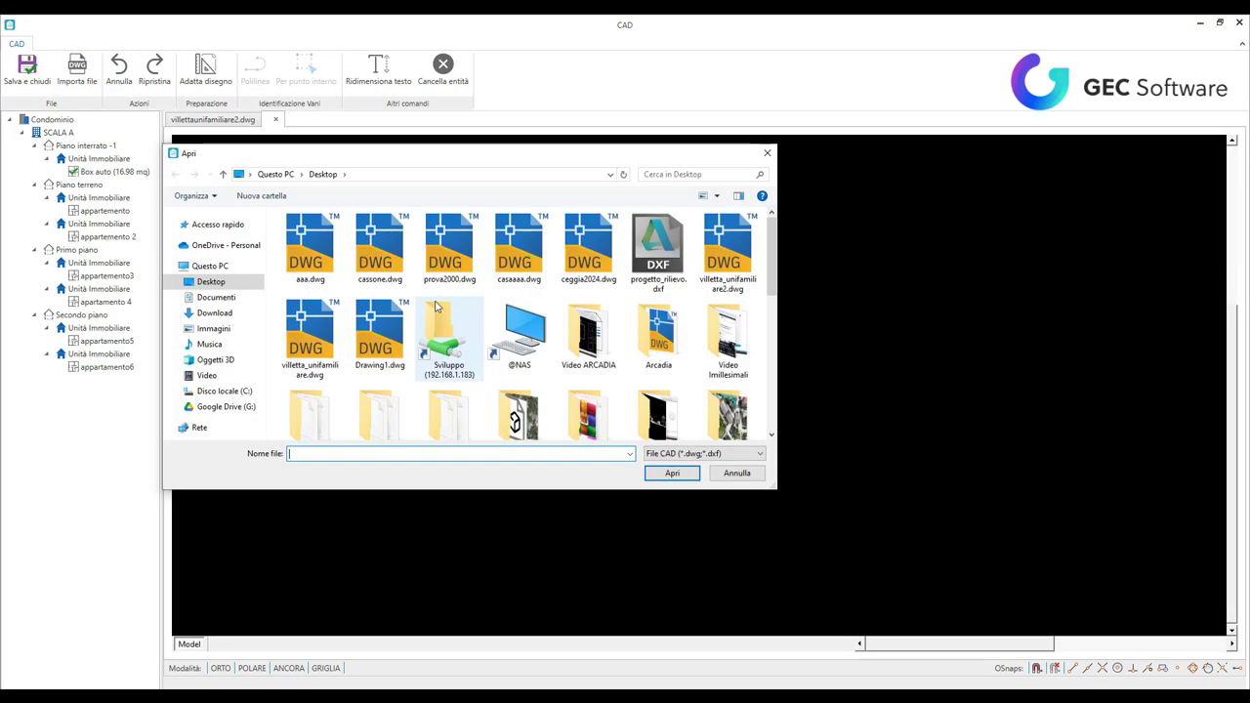
{"action": "scroll", "coordinate": [762, 306], "scroll_direction": "down", "scroll_amount": 5}
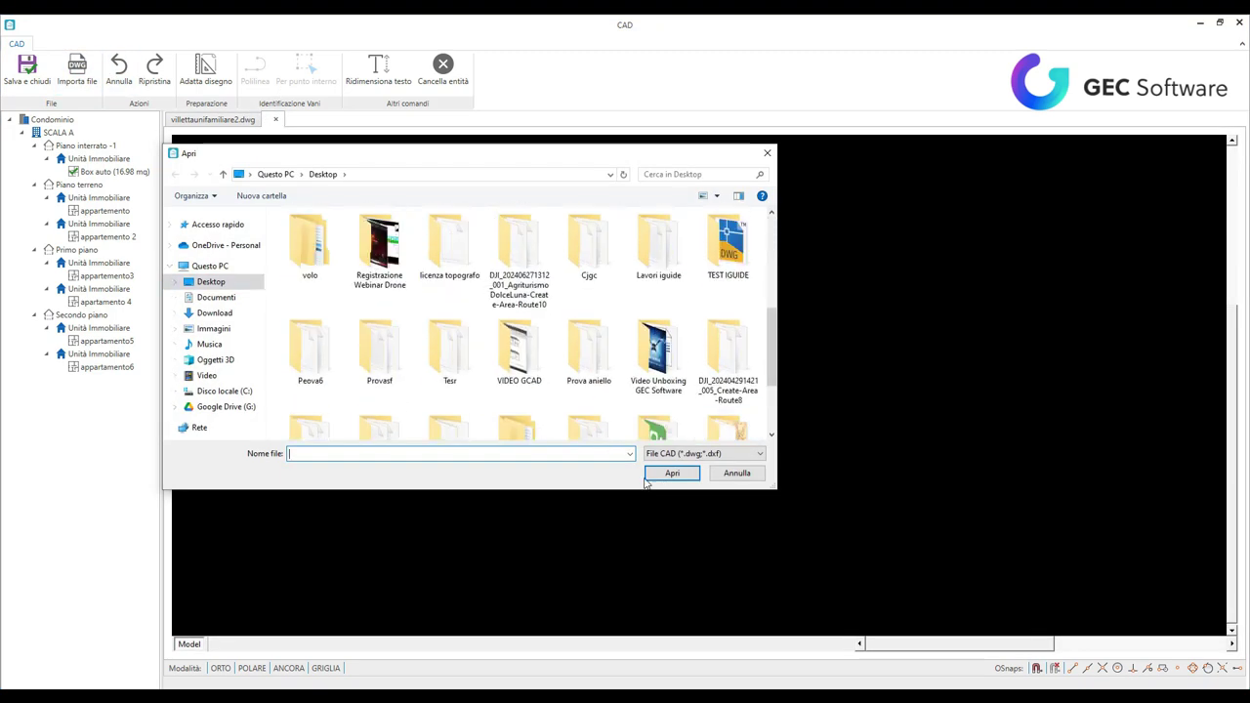
{"action": "scroll", "coordinate": [646, 336], "scroll_direction": "down", "scroll_amount": 5}
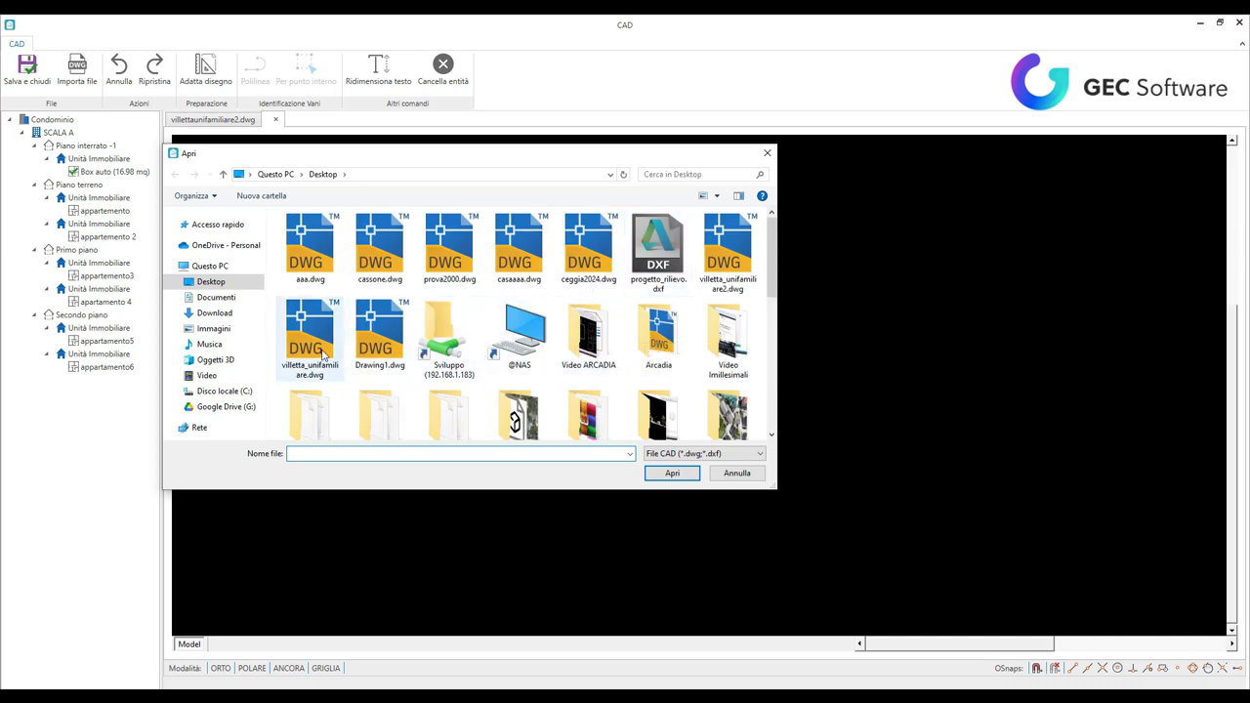
{"action": "left_click", "coordinate": [714, 262]}
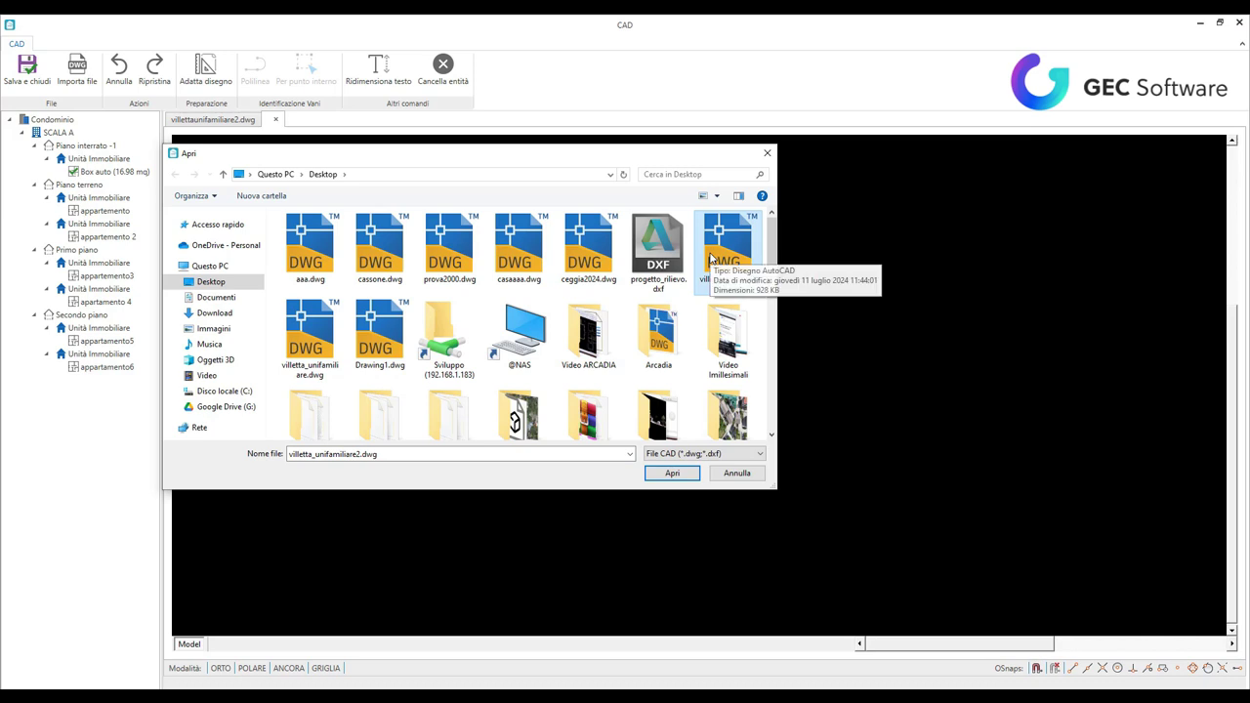
{"action": "left_click", "coordinate": [304, 360]}
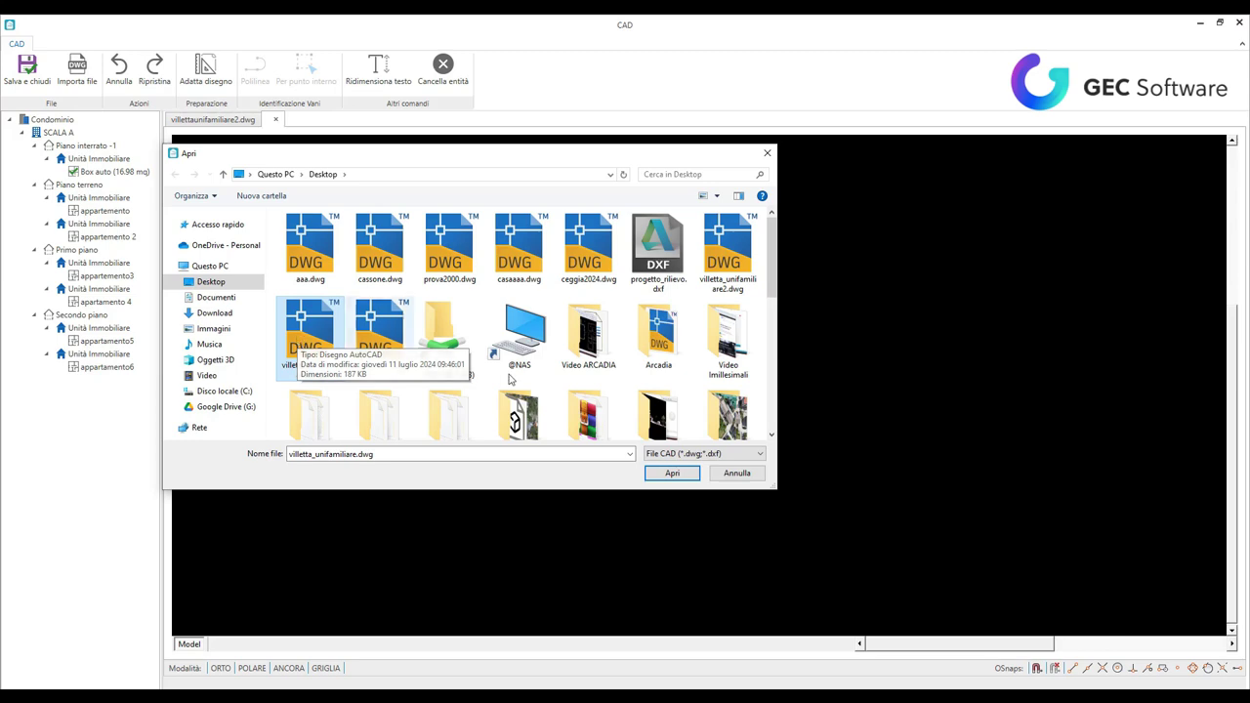
{"action": "scroll", "coordinate": [564, 322], "scroll_direction": "down", "scroll_amount": 5}
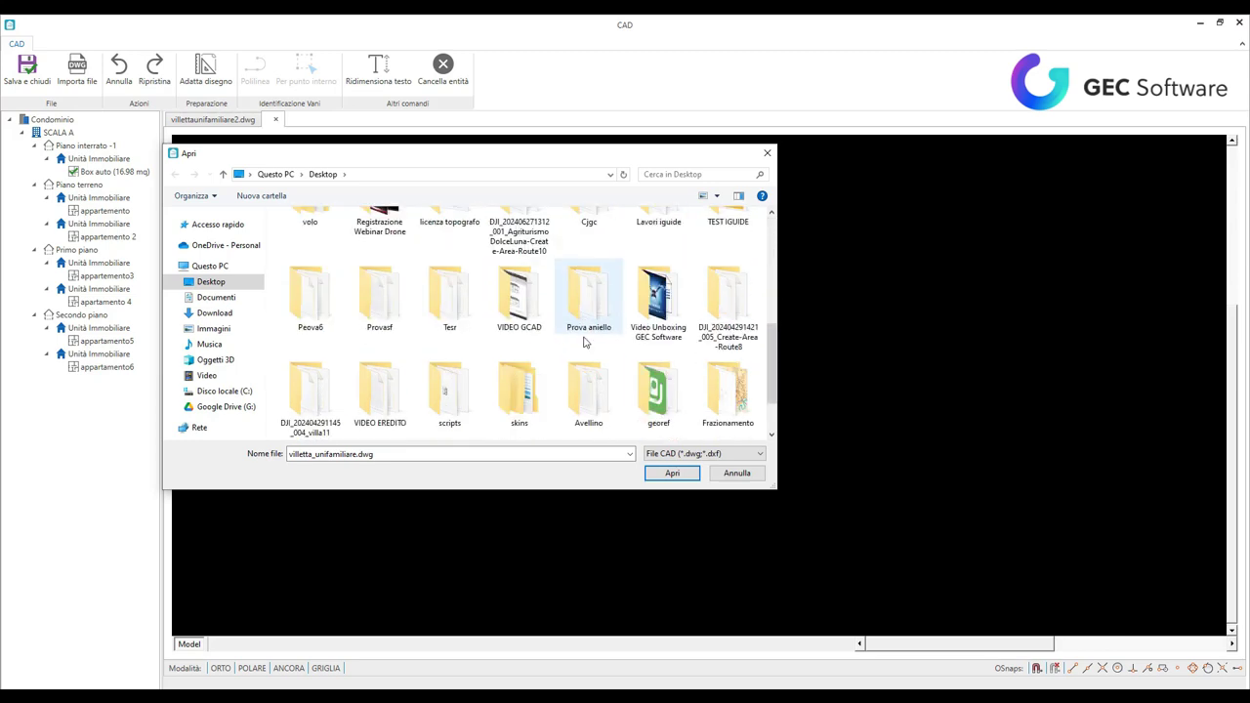
{"action": "scroll", "coordinate": [563, 398], "scroll_direction": "up", "scroll_amount": 4}
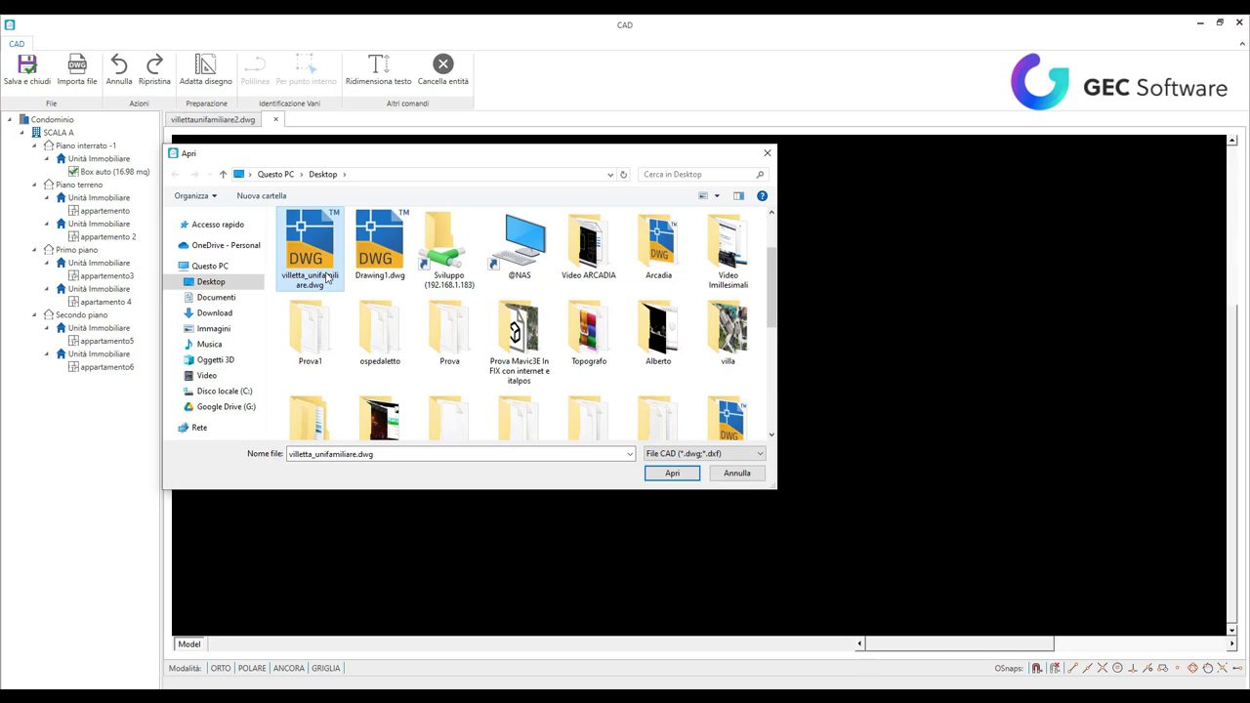
{"action": "left_click", "coordinate": [672, 473]}
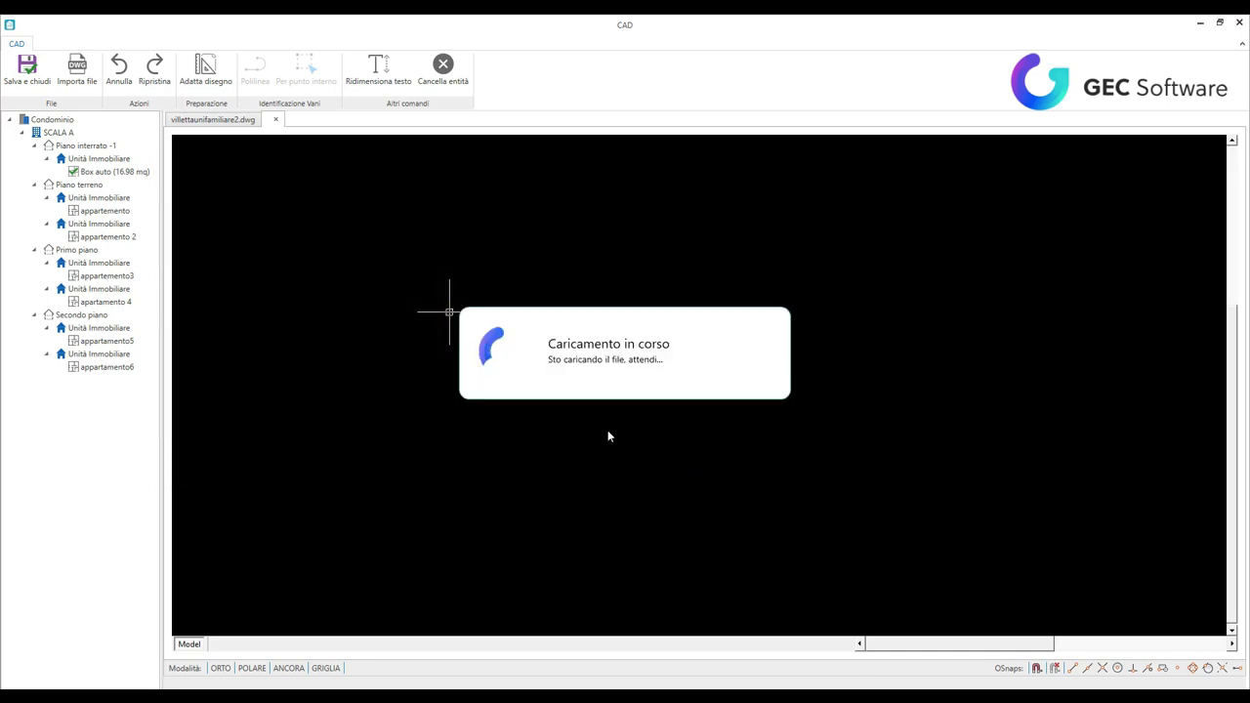
- Inspect the imported floor plans and switch between the two open drawings, ending on villettaunifamiliare.dwg
{"action": "scroll", "coordinate": [596, 391], "scroll_direction": "down", "scroll_amount": 1}
{"action": "scroll", "coordinate": [586, 385], "scroll_direction": "up", "scroll_amount": 3}
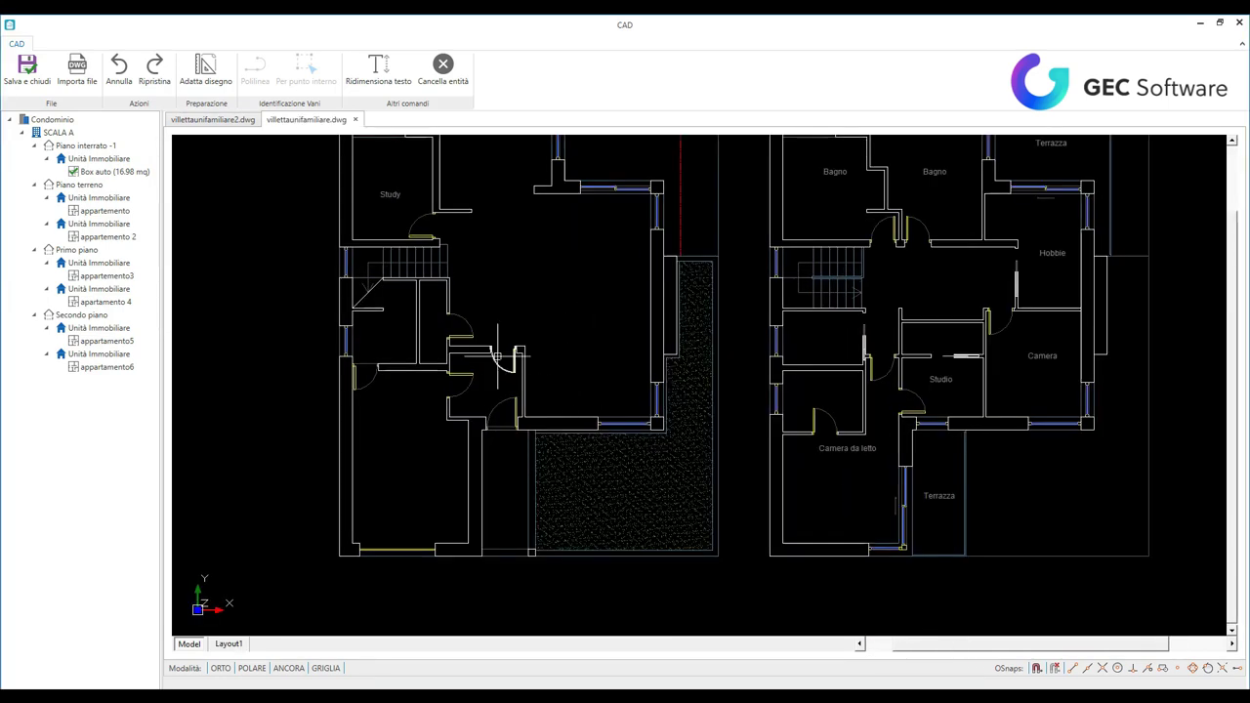
{"action": "scroll", "coordinate": [446, 299], "scroll_direction": "down", "scroll_amount": 1}
{"action": "scroll", "coordinate": [387, 188], "scroll_direction": "up", "scroll_amount": 1}
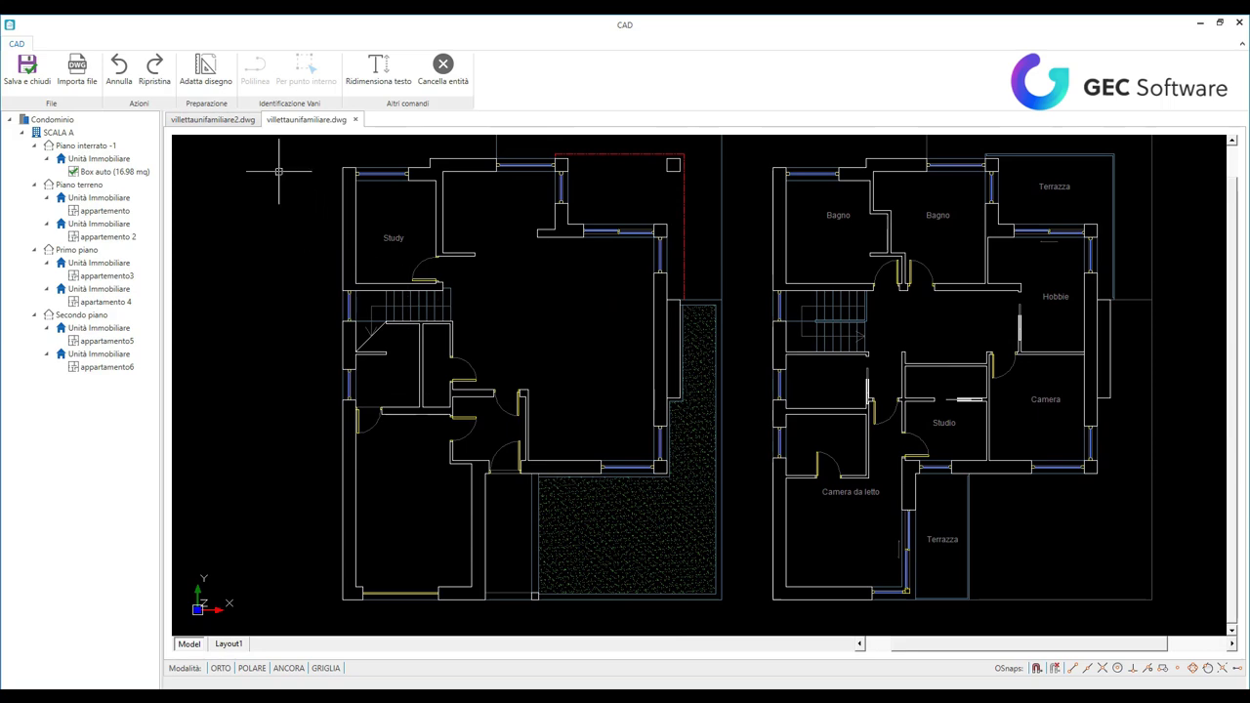
{"action": "left_click", "coordinate": [217, 119]}
{"action": "left_click", "coordinate": [298, 119]}
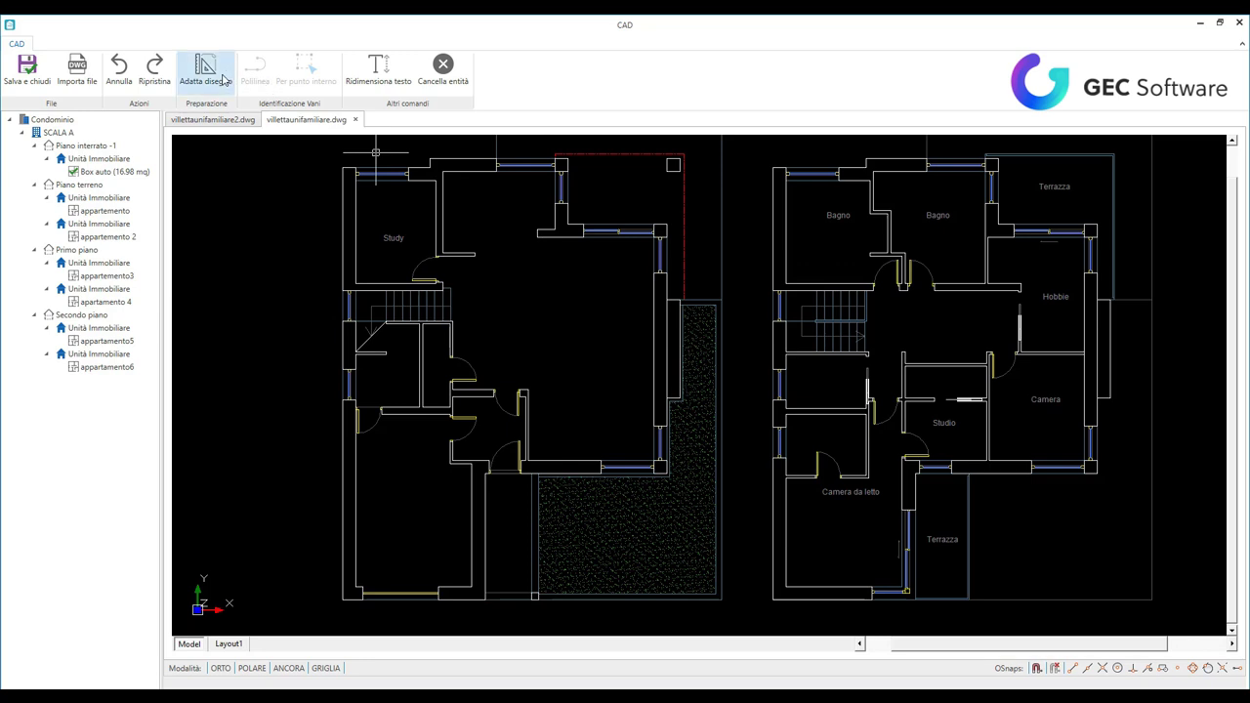
- Adapt villettaunifamiliare.dwg to metres by selecting two reference points near the staircase and accepting a distance of 2,74 m
{"action": "left_click", "coordinate": [212, 82]}
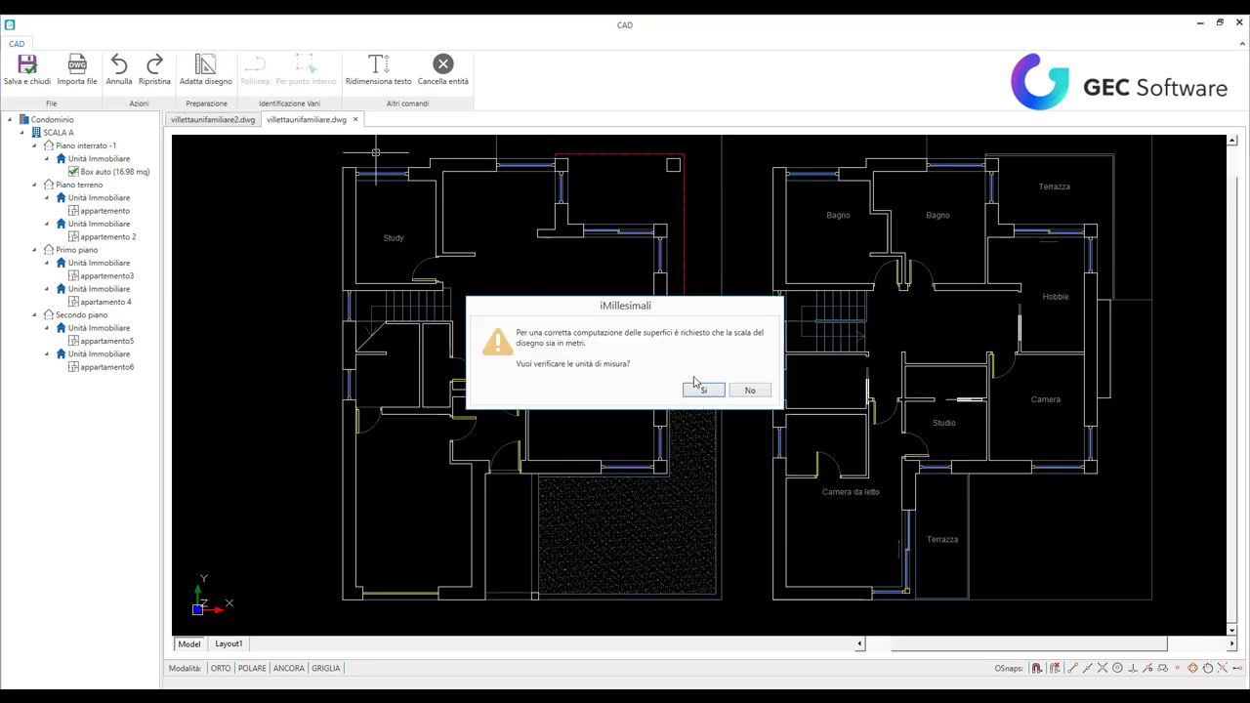
{"action": "left_click", "coordinate": [704, 389]}
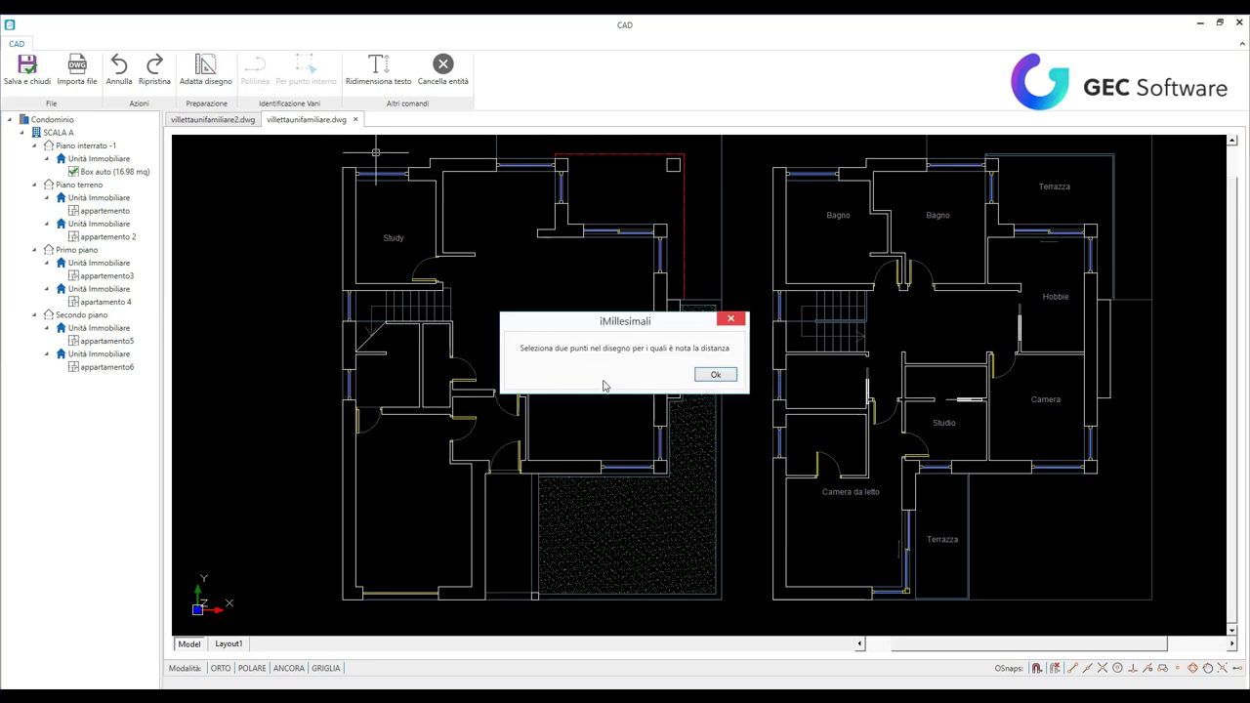
{"action": "left_click", "coordinate": [711, 377]}
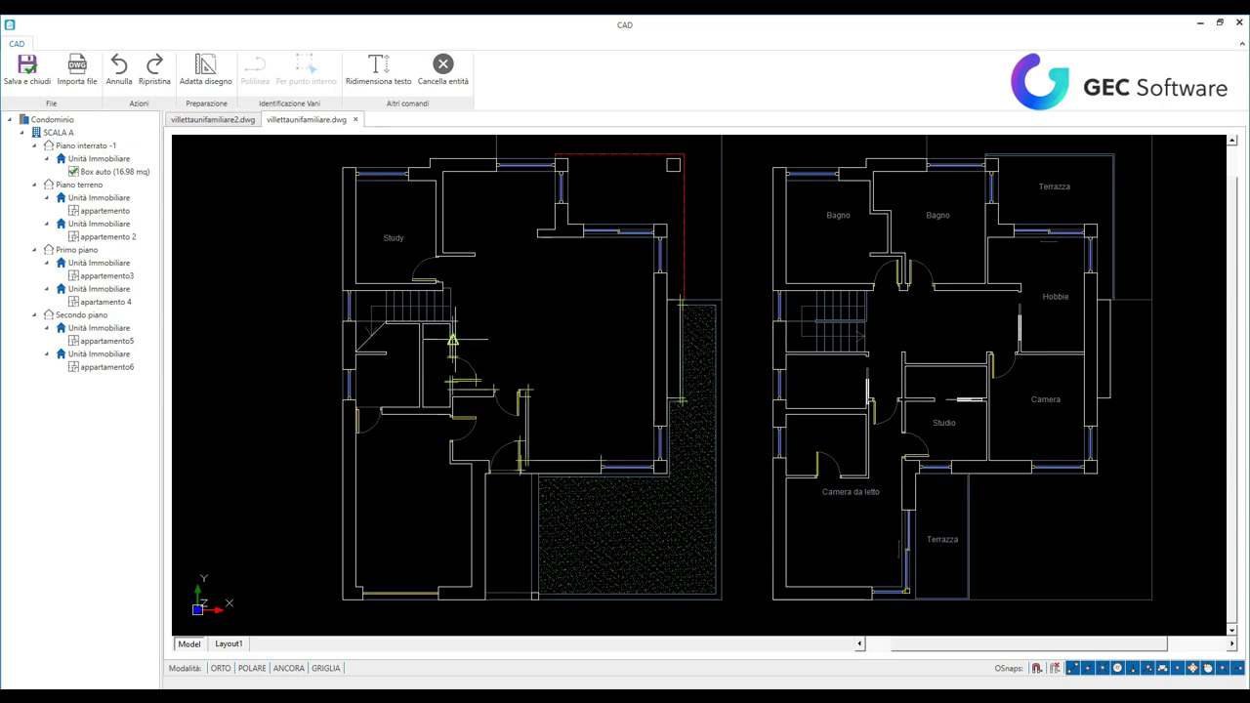
{"action": "scroll", "coordinate": [453, 339], "scroll_direction": "up", "scroll_amount": 4}
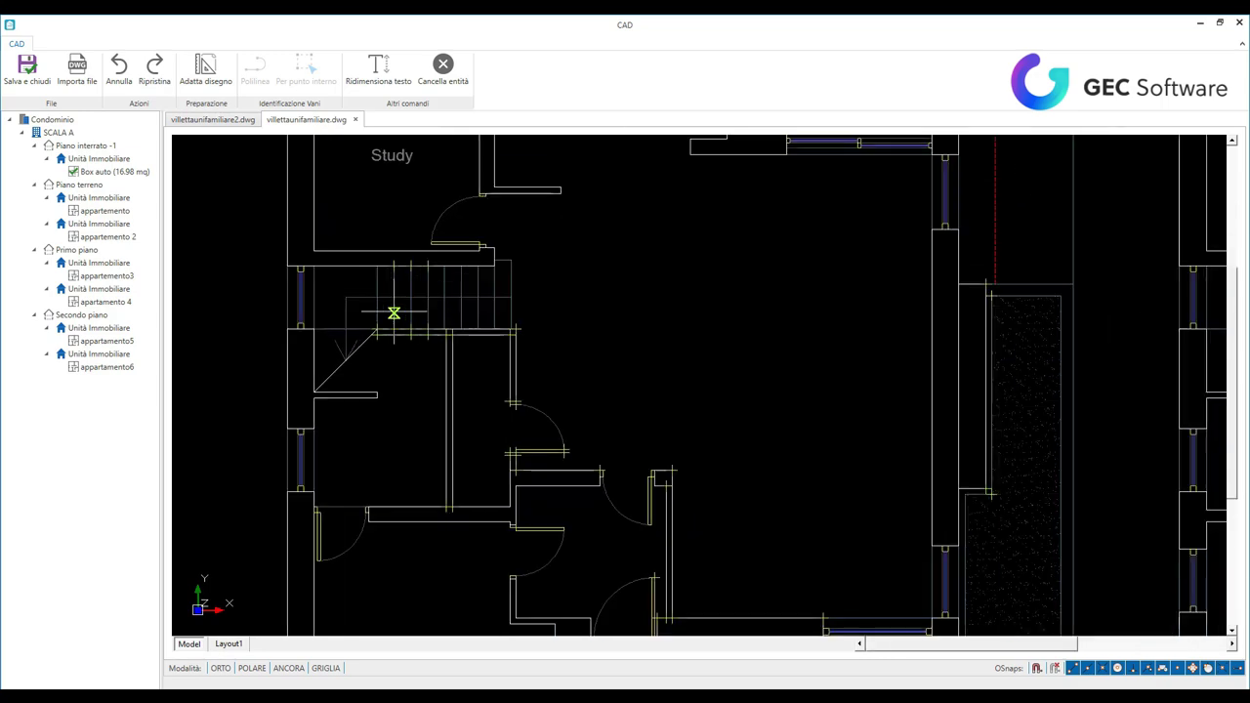
{"action": "left_click", "coordinate": [497, 240]}
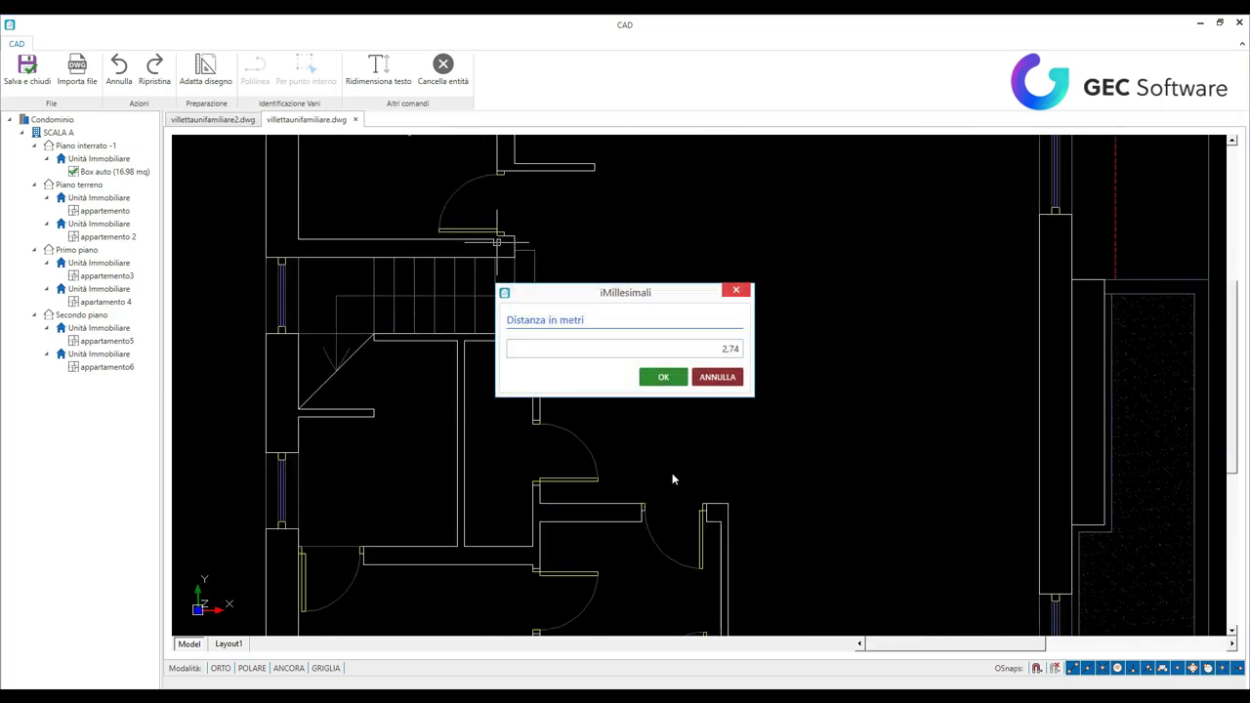
{"action": "left_click", "coordinate": [683, 379]}
{"action": "left_click", "coordinate": [708, 390]}
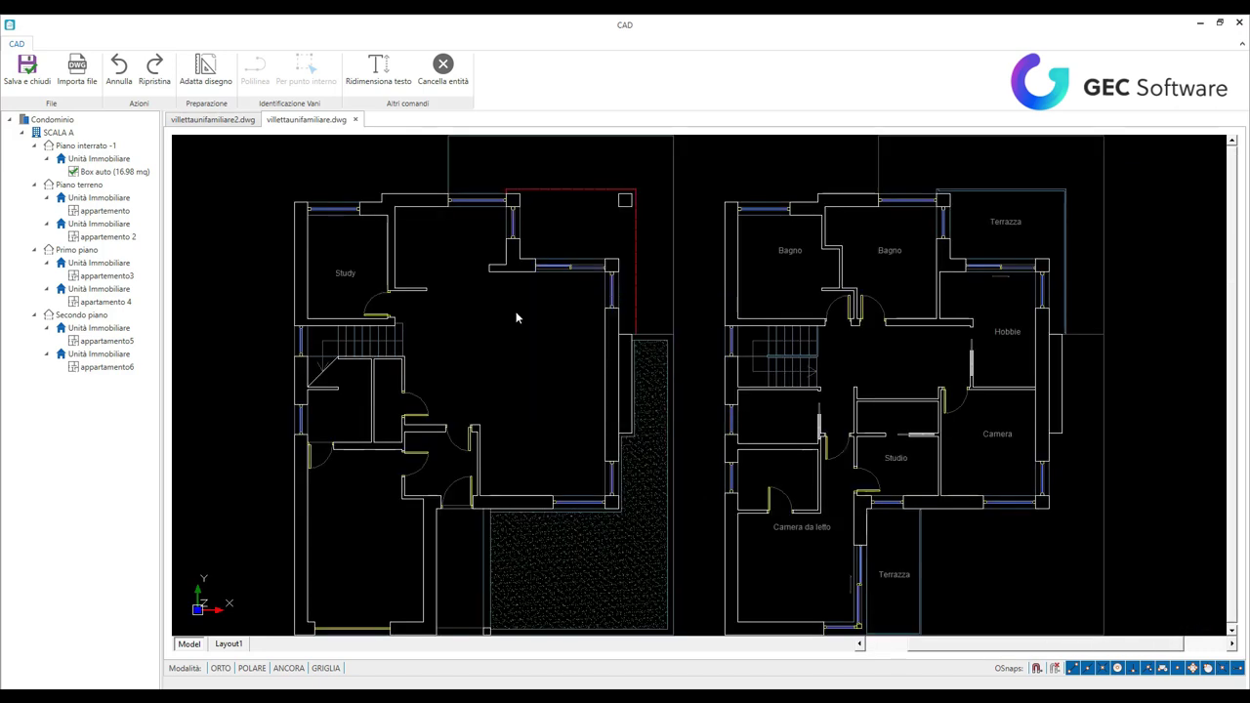
- Assign the Study room outline to the ground-floor room appartemento by tracing a polyline along its four inner wall corners
{"action": "left_click", "coordinate": [105, 210]}
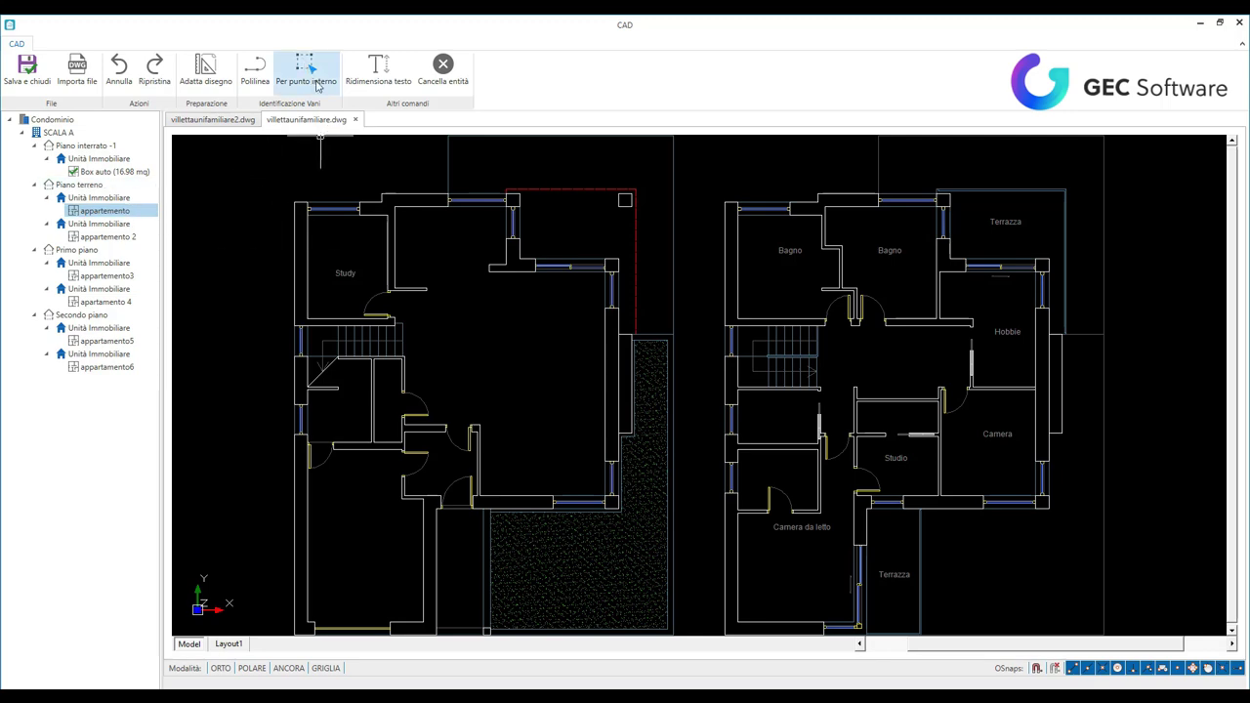
{"action": "left_click", "coordinate": [254, 68]}
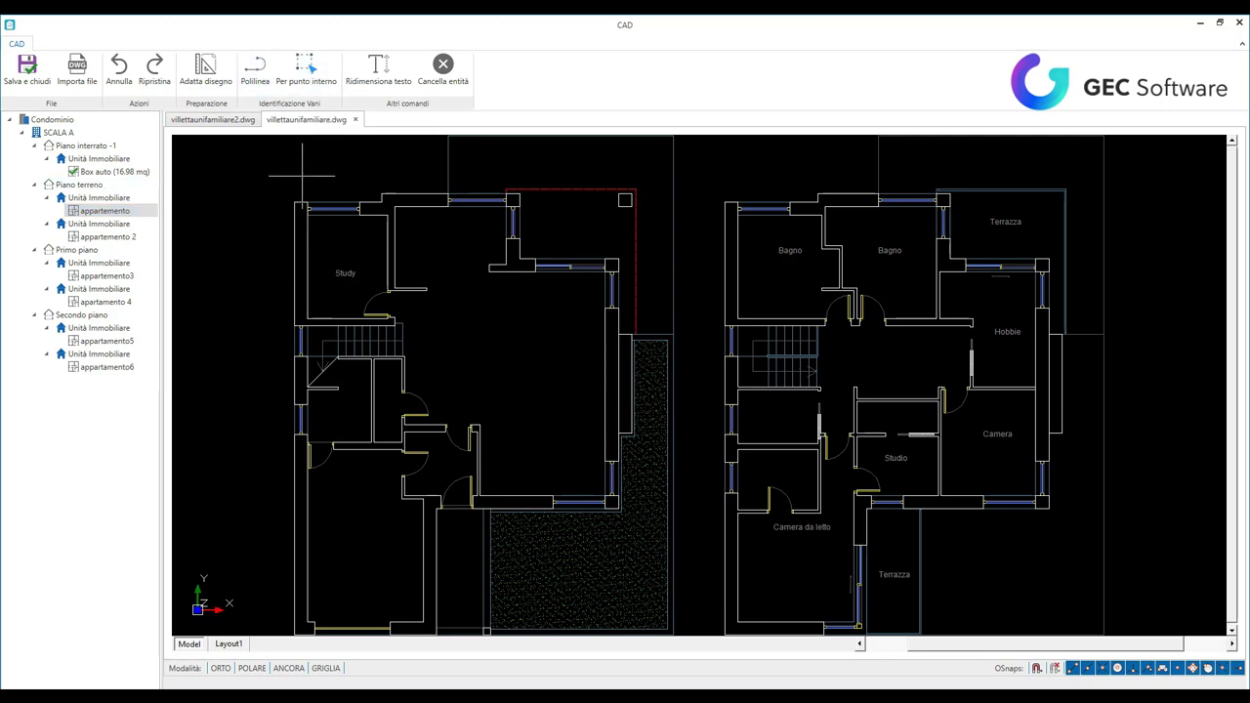
{"action": "scroll", "coordinate": [302, 176], "scroll_direction": "up", "scroll_amount": 3}
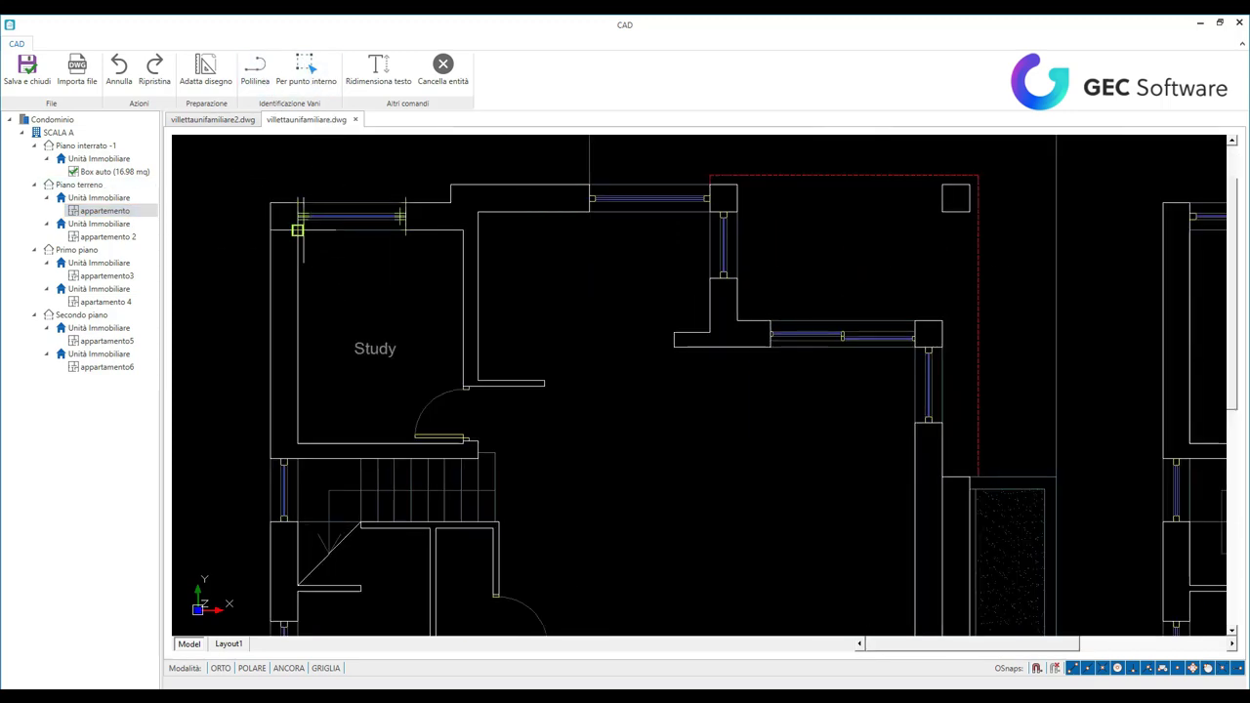
{"action": "left_click", "coordinate": [463, 230]}
{"action": "left_click", "coordinate": [463, 441]}
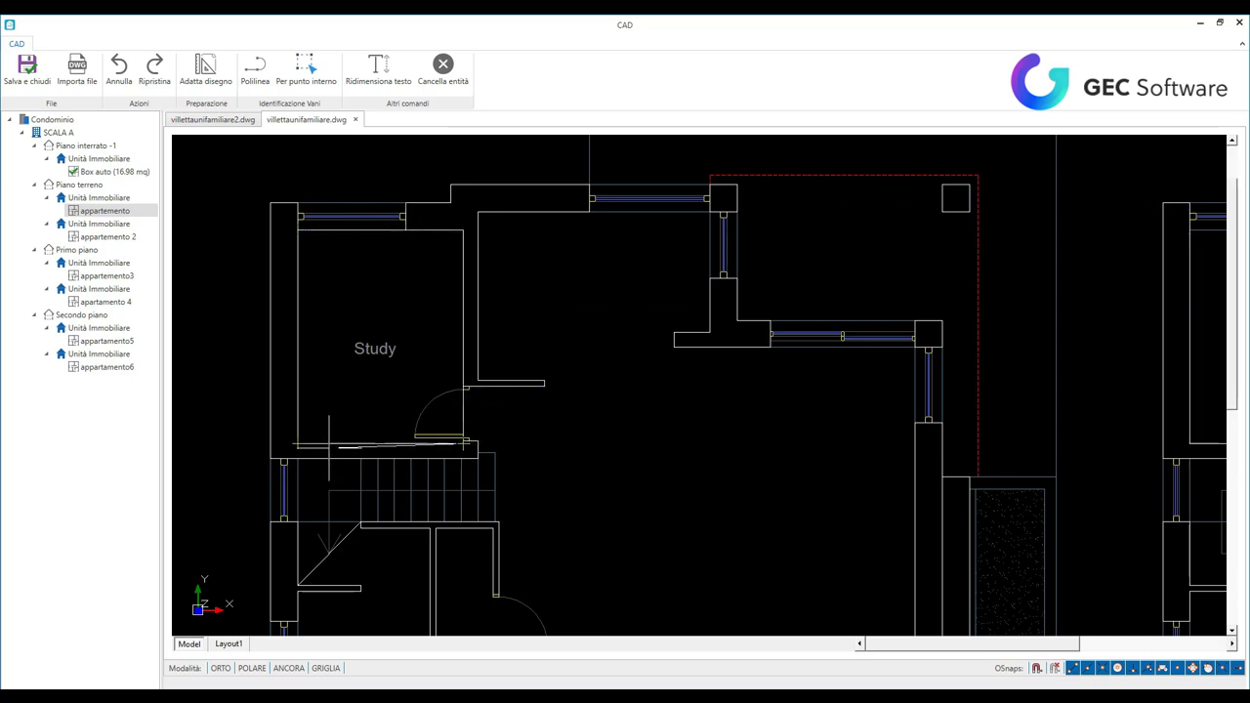
{"action": "left_click", "coordinate": [297, 444]}
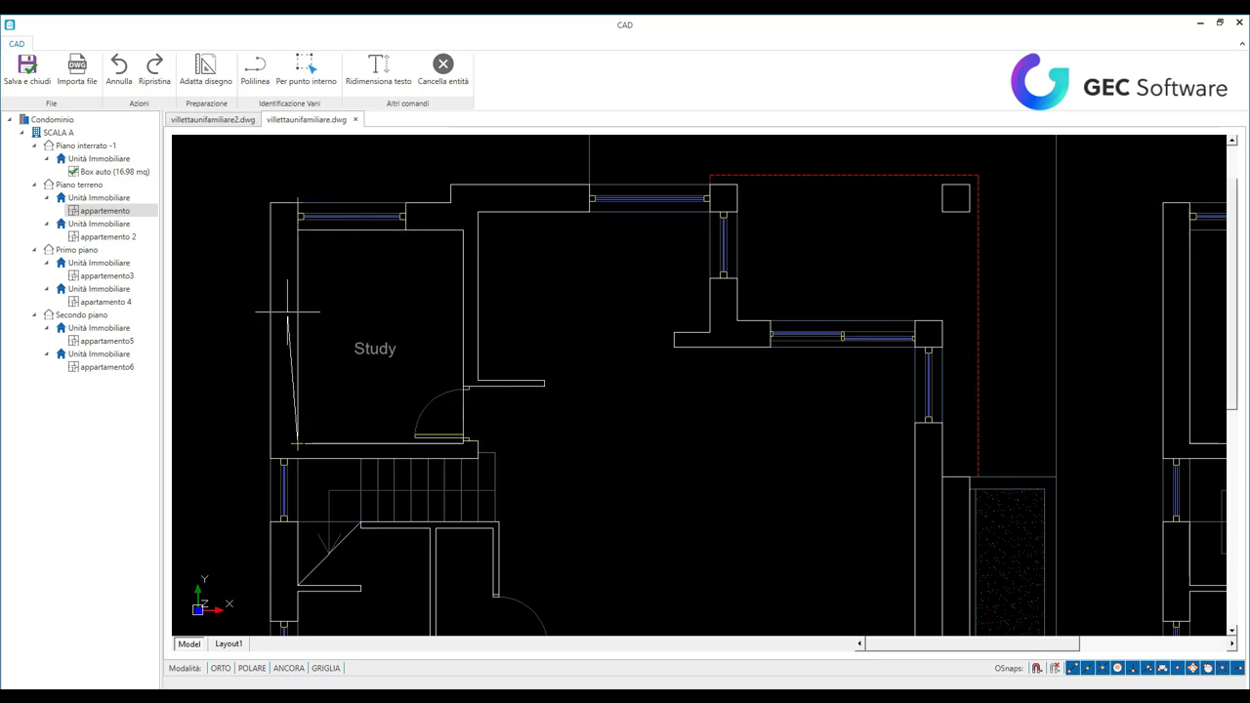
{"action": "left_click", "coordinate": [297, 231]}
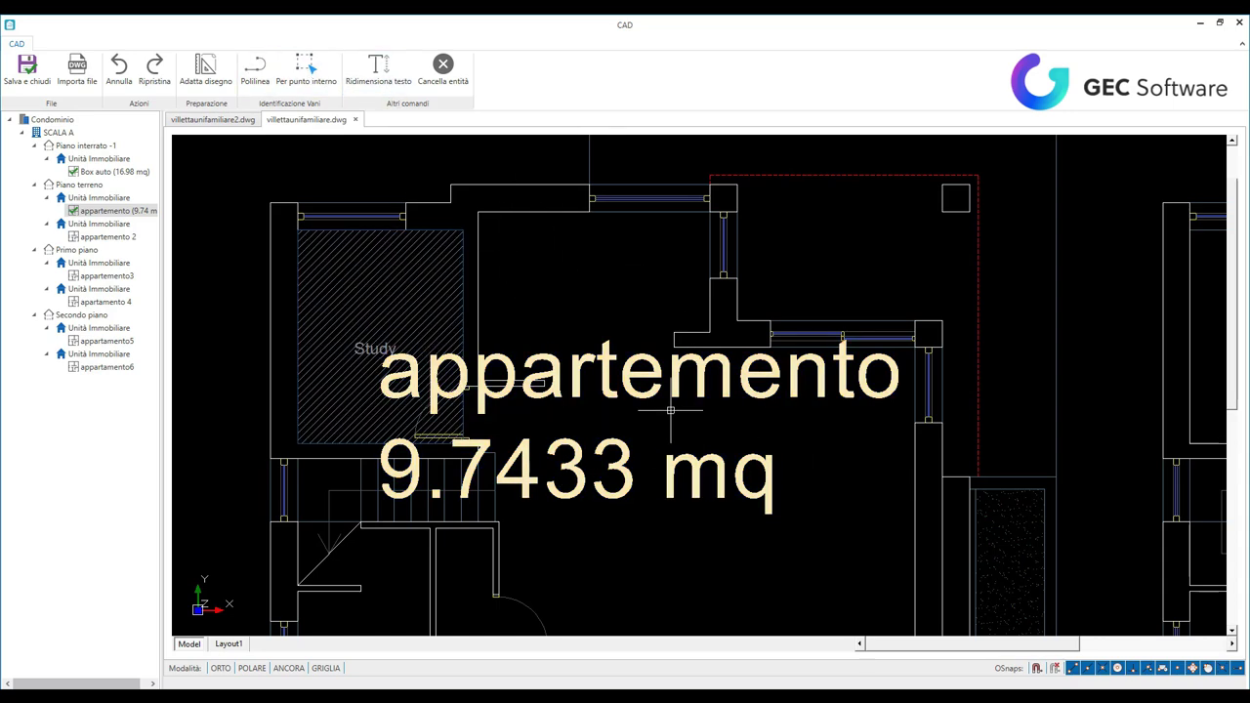
- Save the CAD acquisition and close it to return to the property unit data
{"action": "scroll", "coordinate": [709, 416], "scroll_direction": "down", "scroll_amount": 5}
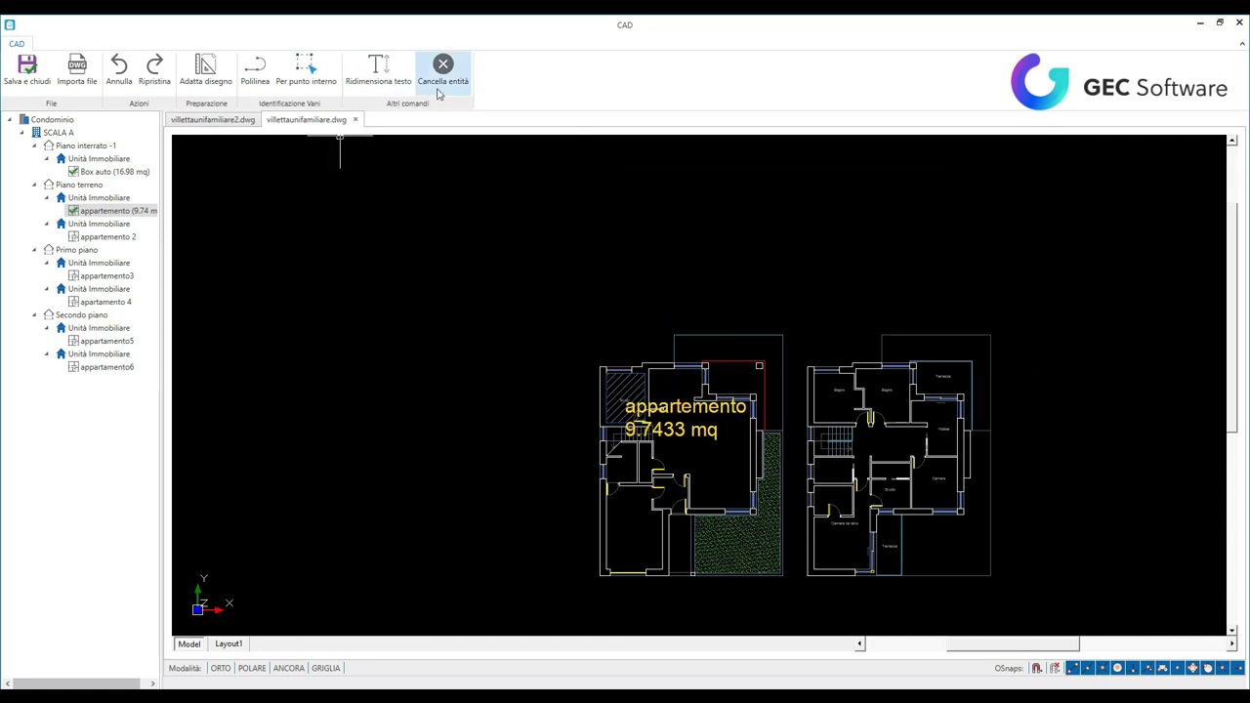
{"action": "left_click", "coordinate": [27, 86]}
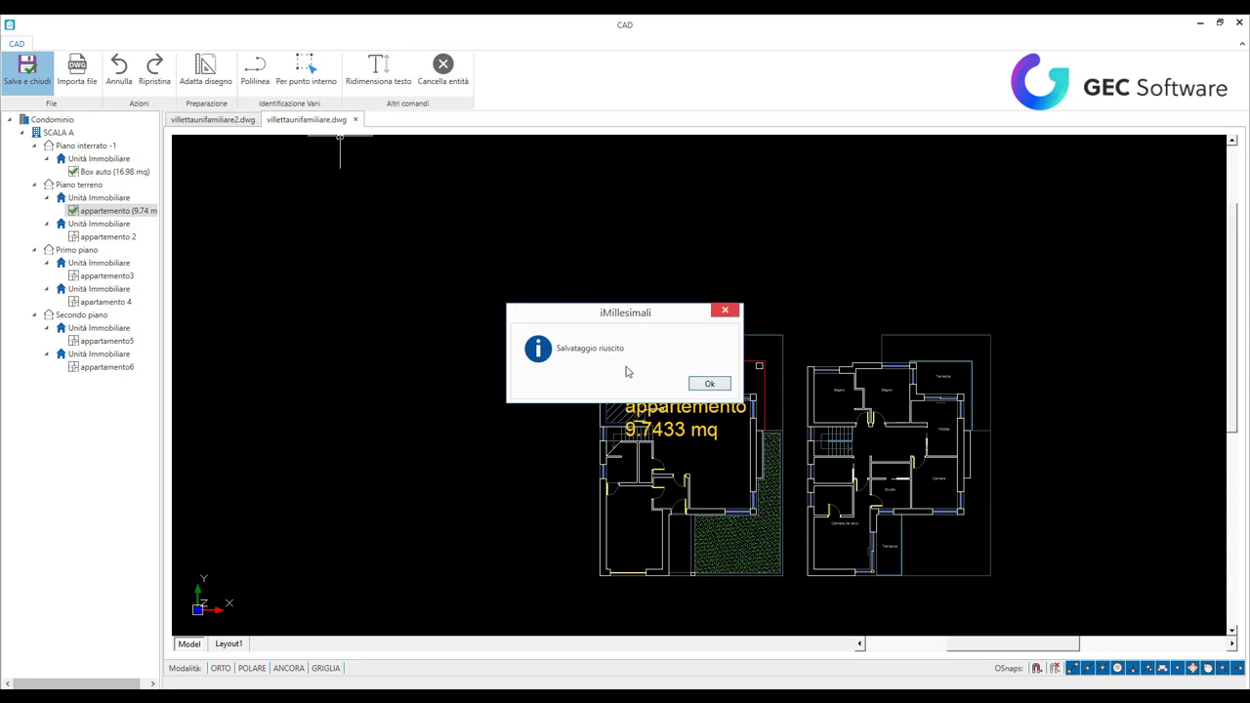
{"action": "left_click", "coordinate": [711, 384]}
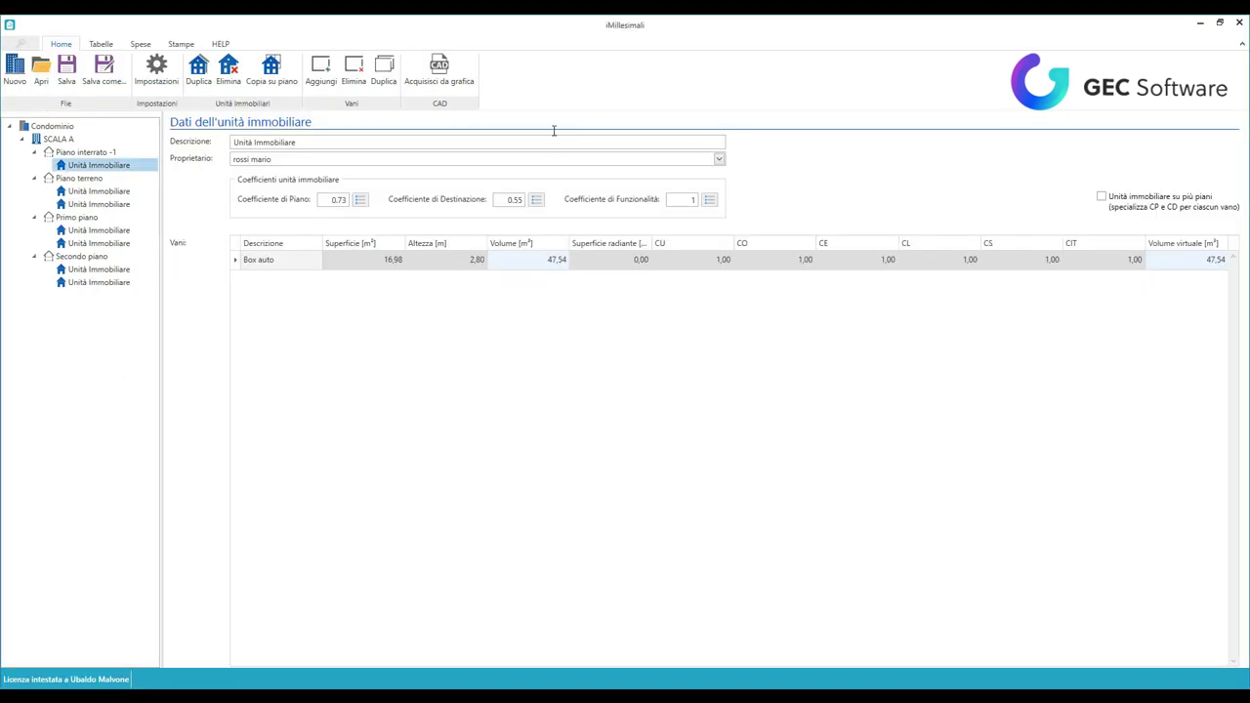